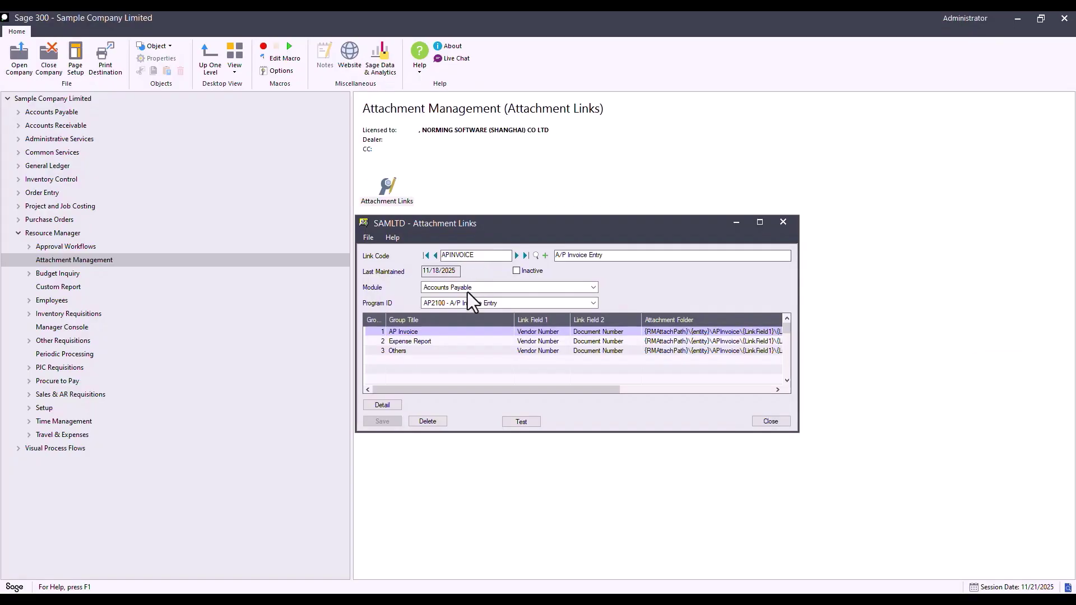
Examine the modules and the Accounts Payable program IDs available for the A/P Invoice Entry attachment link
click(467, 288)
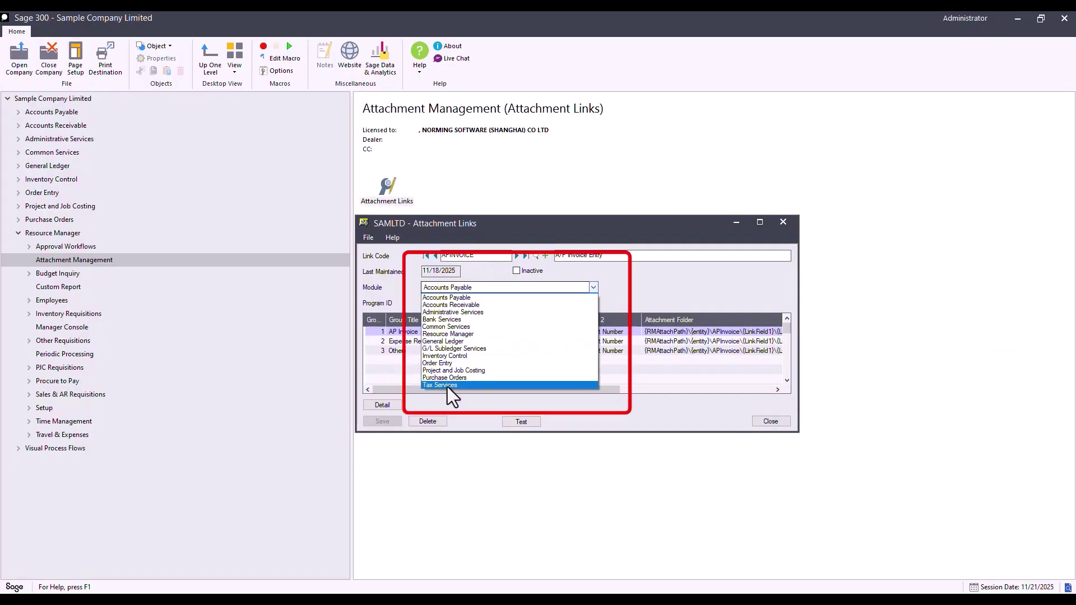
click(448, 297)
click(515, 305)
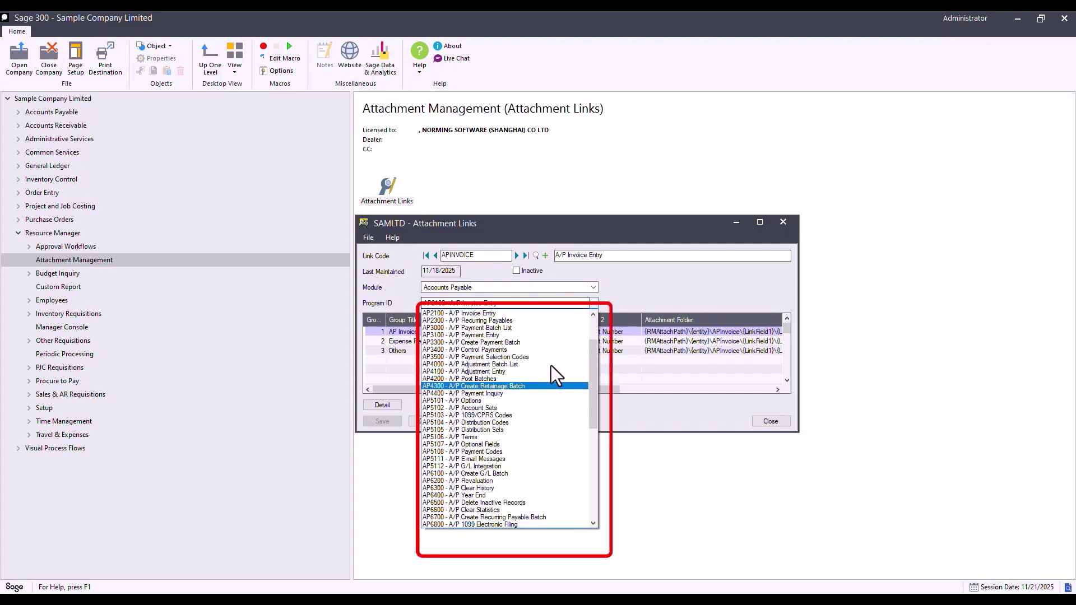
click(674, 278)
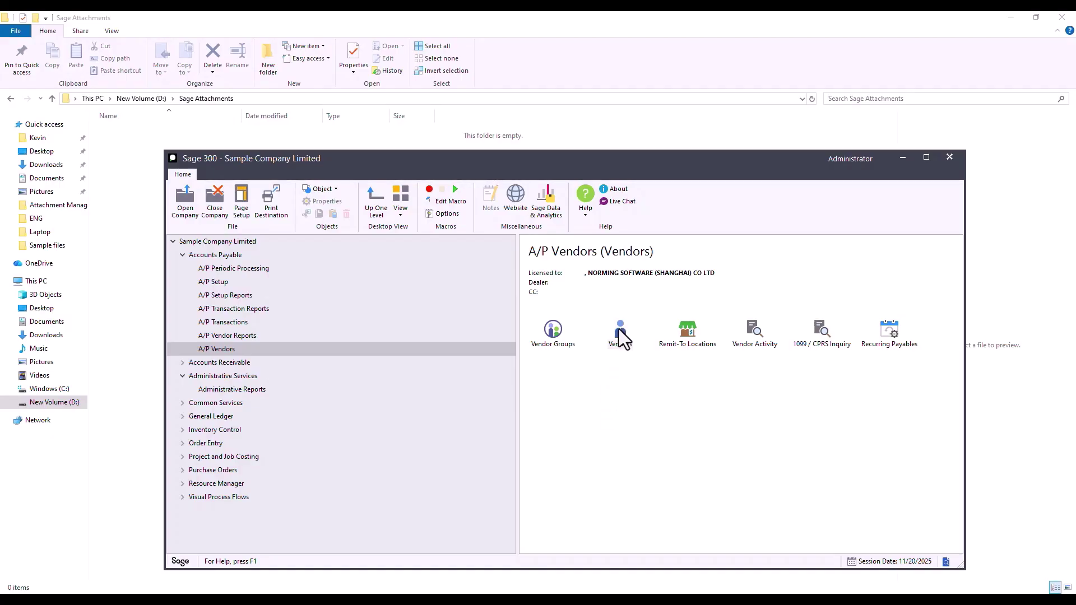
Open the A/P Vendors record for Chloride Systems and show its attachments window
click(620, 331)
double_click(620, 330)
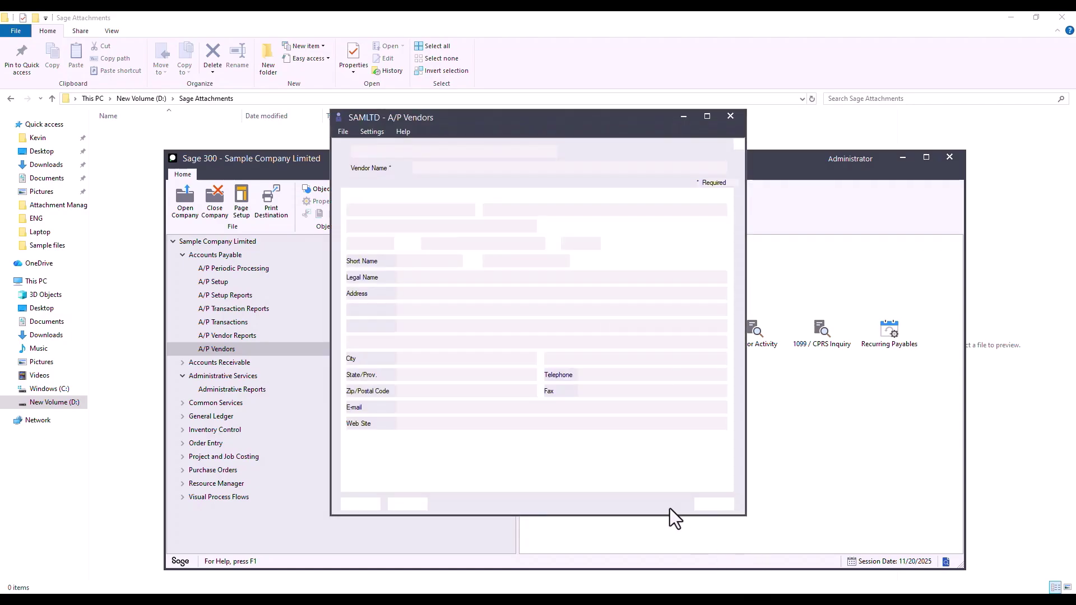
click(512, 151)
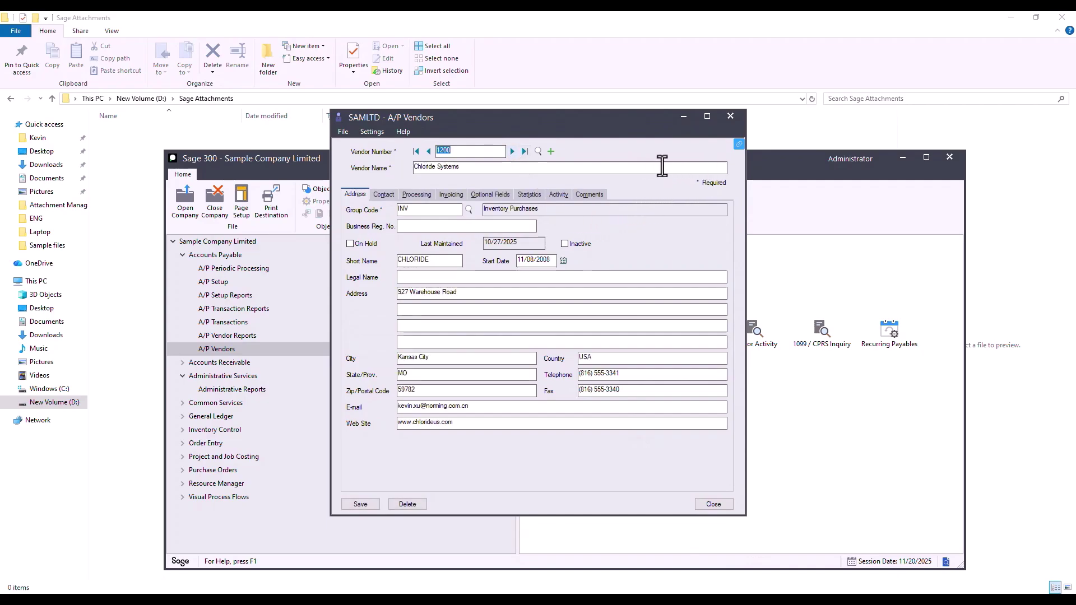
click(739, 144)
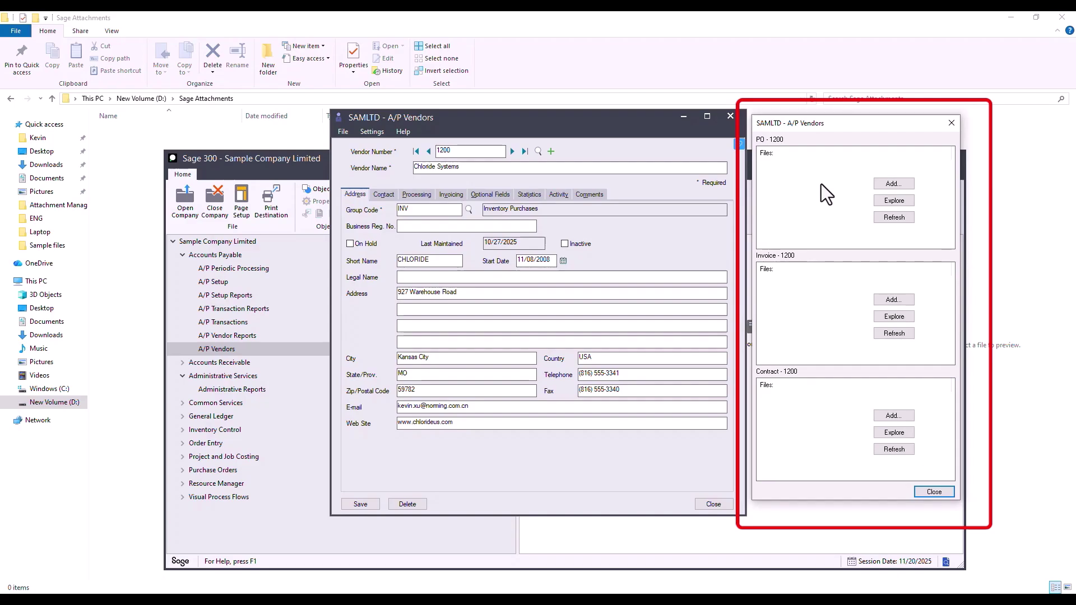
Attach V-Purchase-Order 01.pdf from the desktop's Sample files folder to the Chloride Systems PO group
click(892, 184)
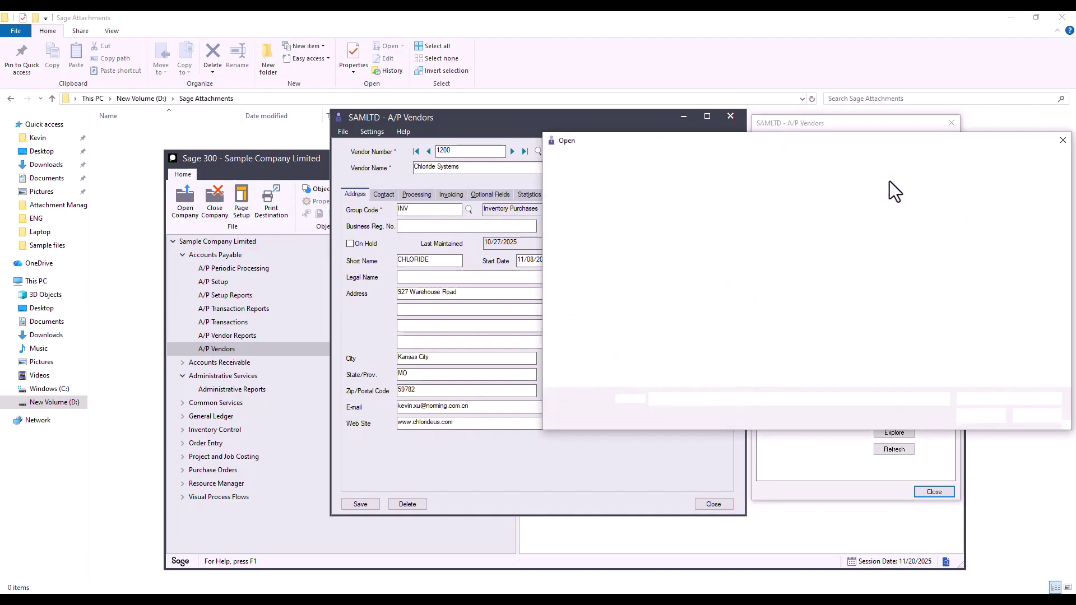
click(659, 223)
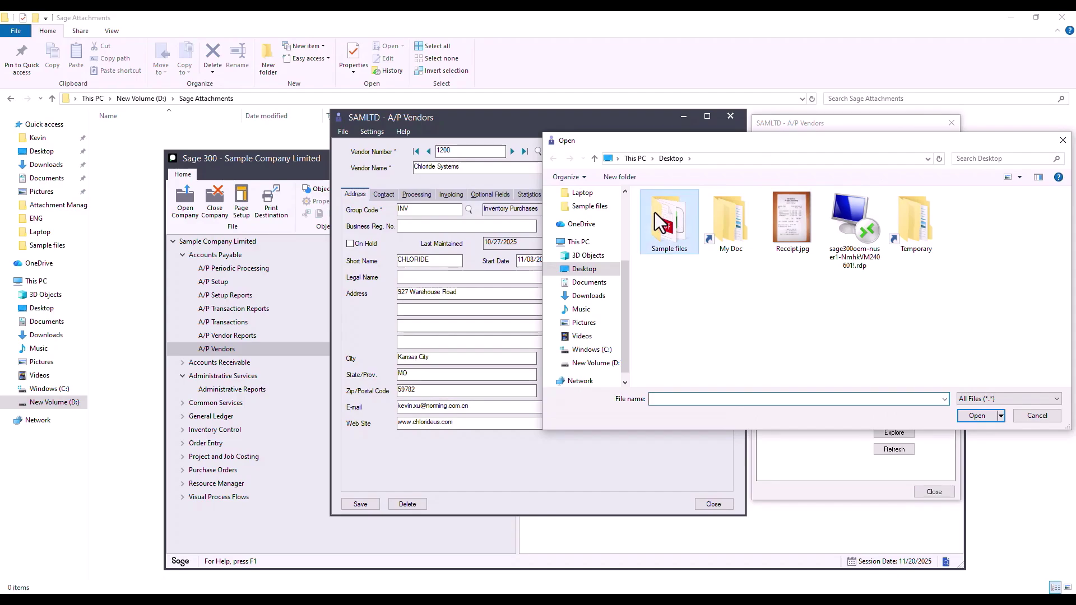
double_click(656, 214)
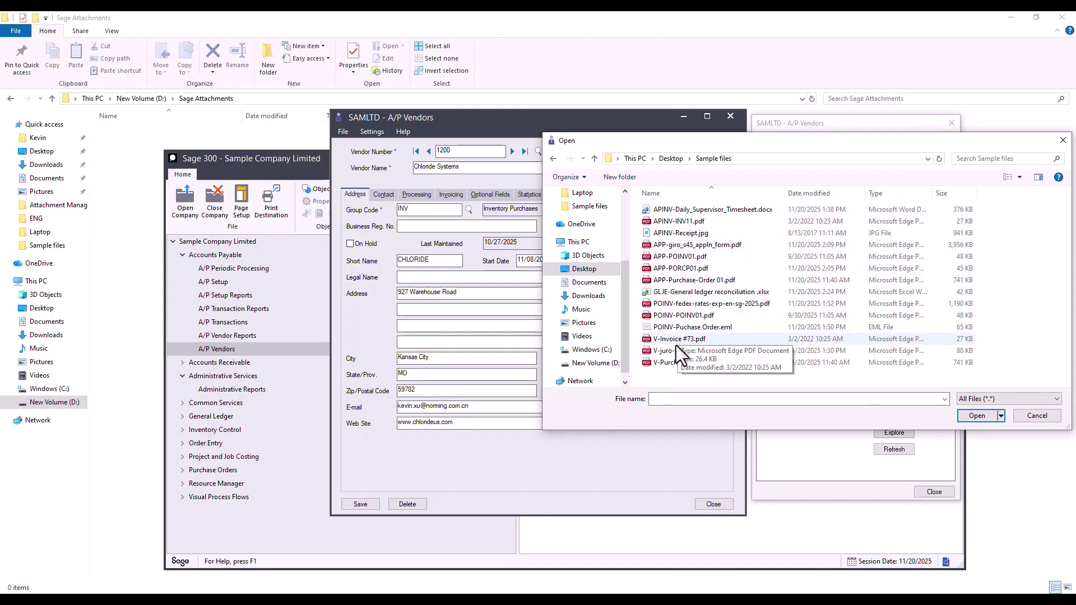
double_click(671, 363)
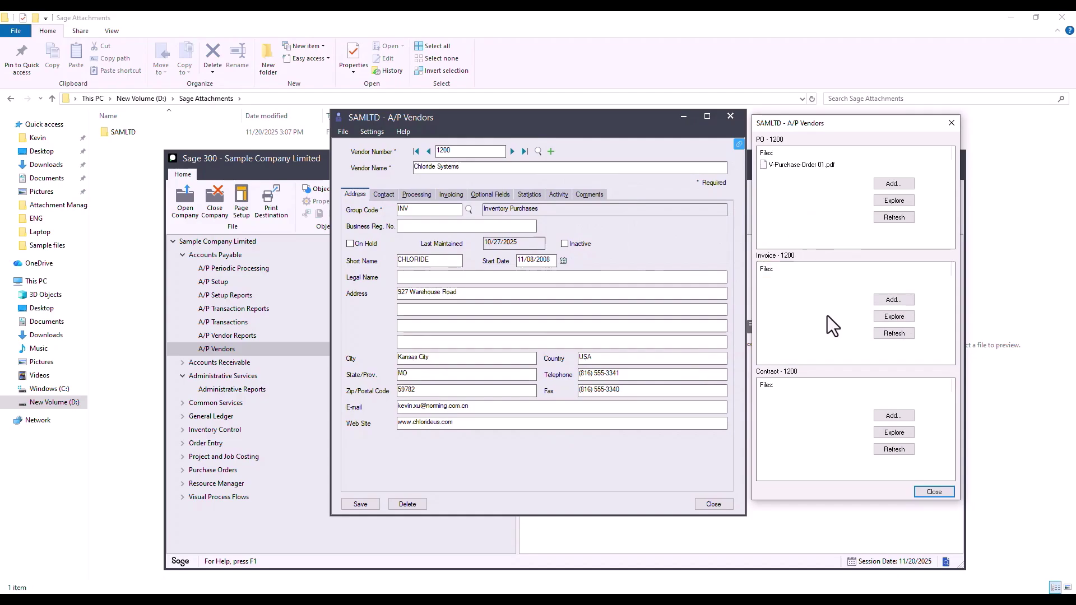
click(153, 237)
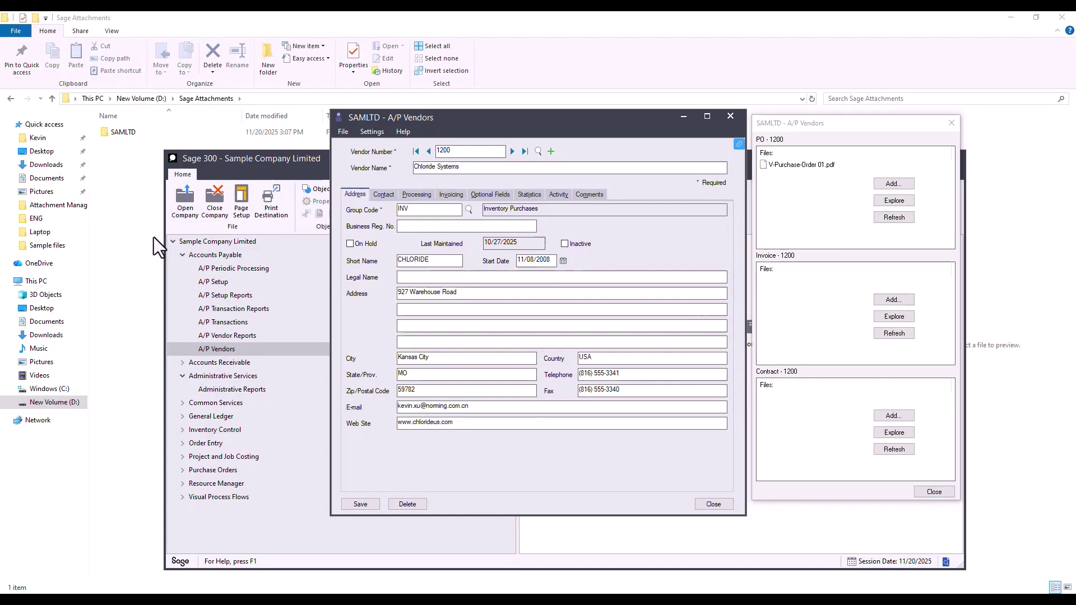
click(111, 131)
key(Delete)
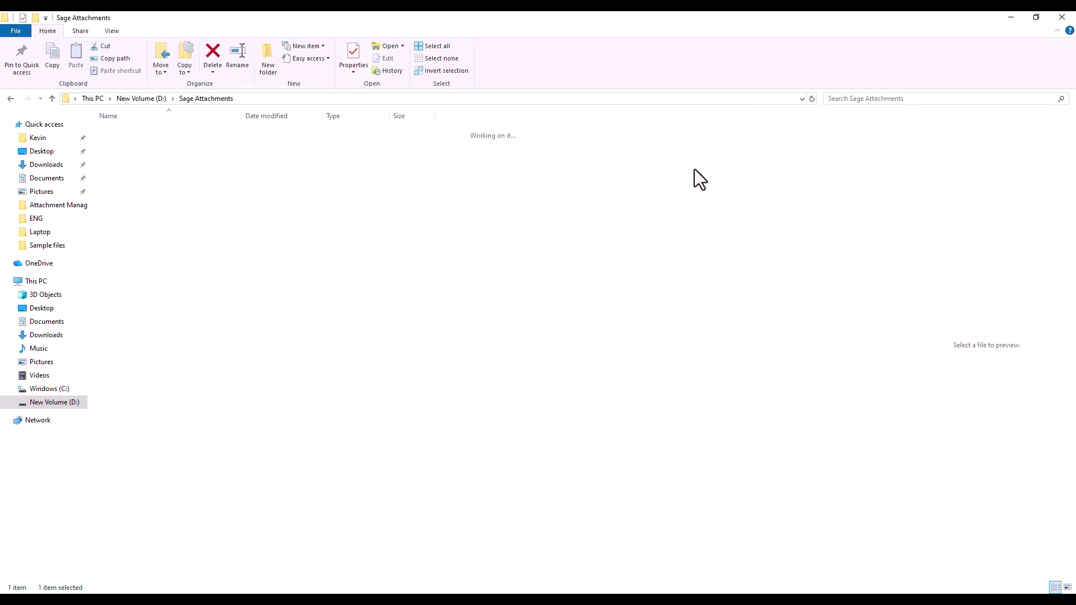
Add V-Purchase-Order 01.pdf from Sample files to the PO attachment group of Chloride Systems
click(889, 182)
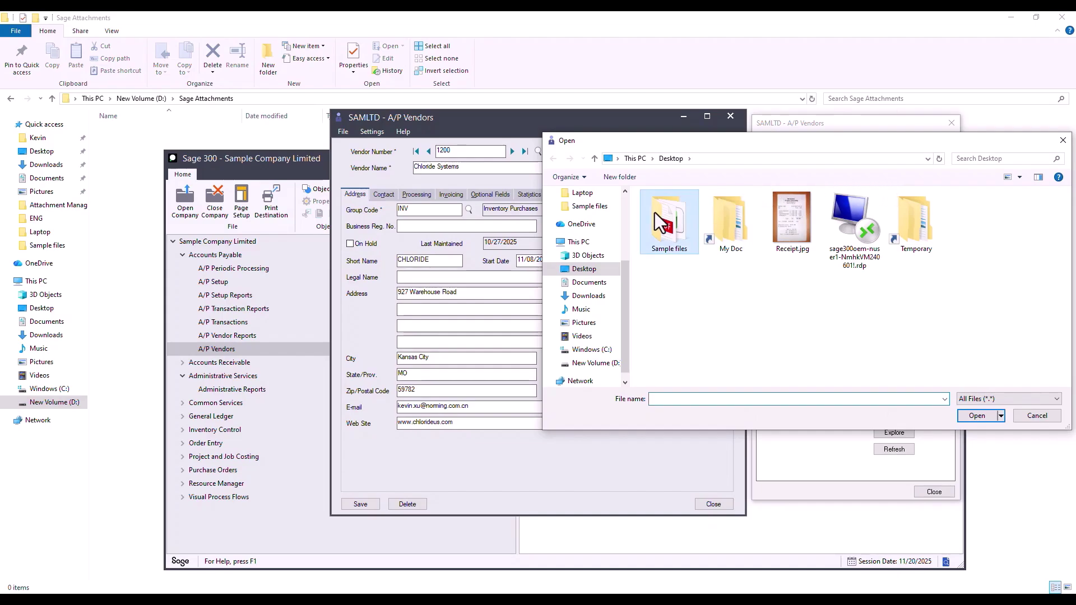
double_click(659, 214)
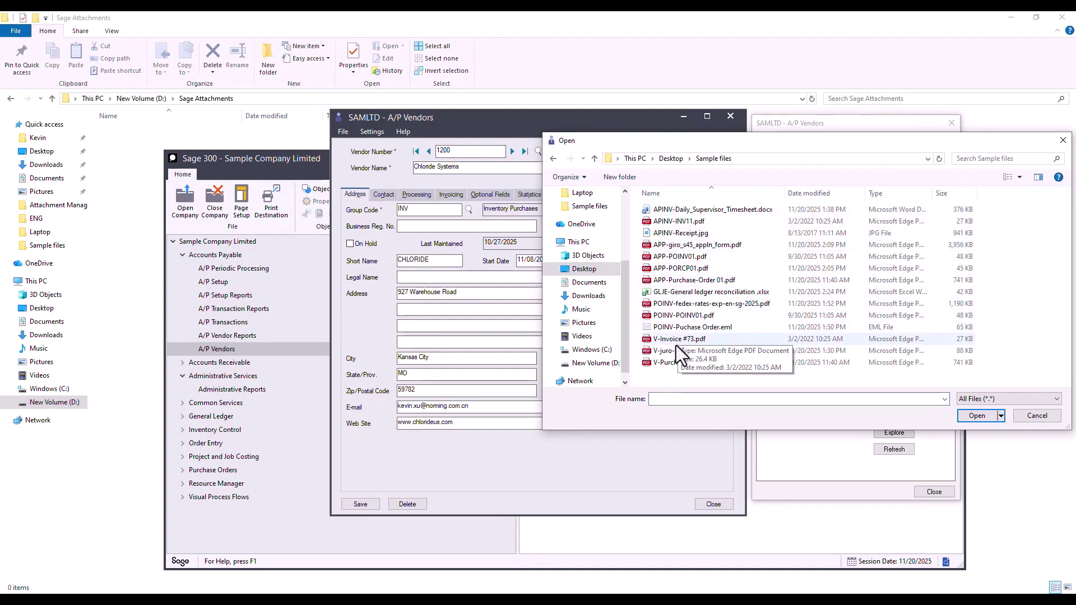
double_click(671, 363)
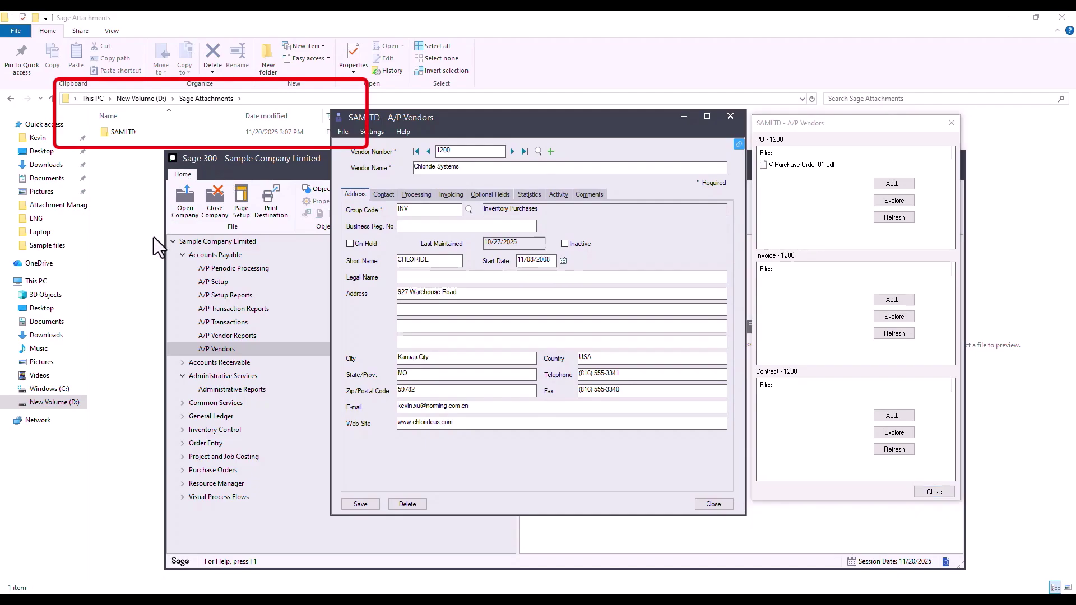
In File Explorer, inspect the SAMLTD\APVendor\1200\PO attachment folder and go back up to folder 1200
click(112, 134)
double_click(112, 133)
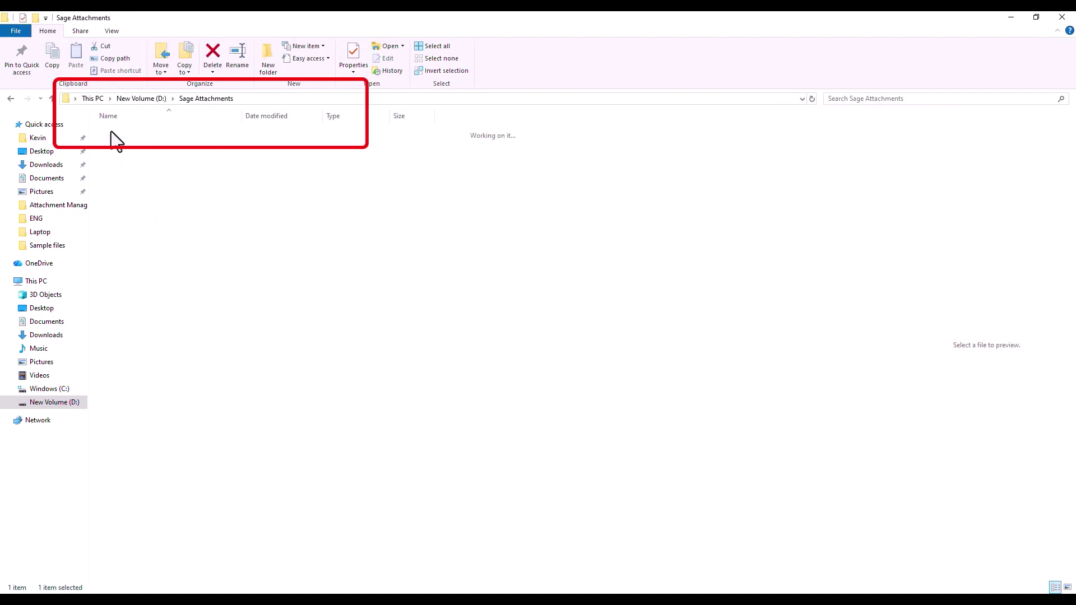
double_click(120, 134)
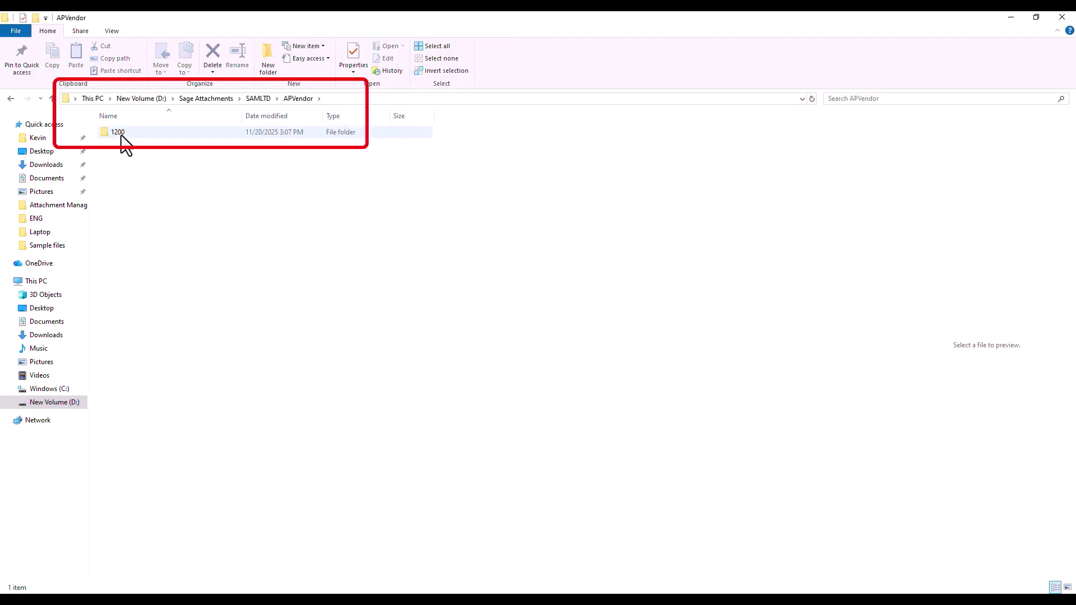
double_click(120, 136)
double_click(132, 136)
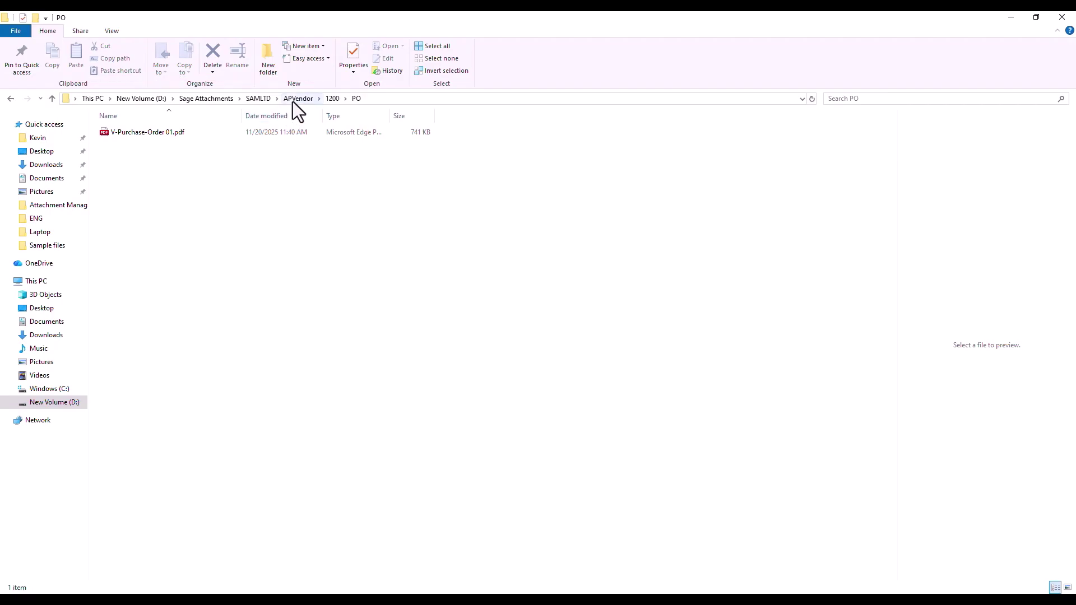
click(332, 99)
Switch back to the Sage 300 vendor attachments and add V-Invoice #73.pdf to the Invoice group
key(alt+Tab)
click(894, 299)
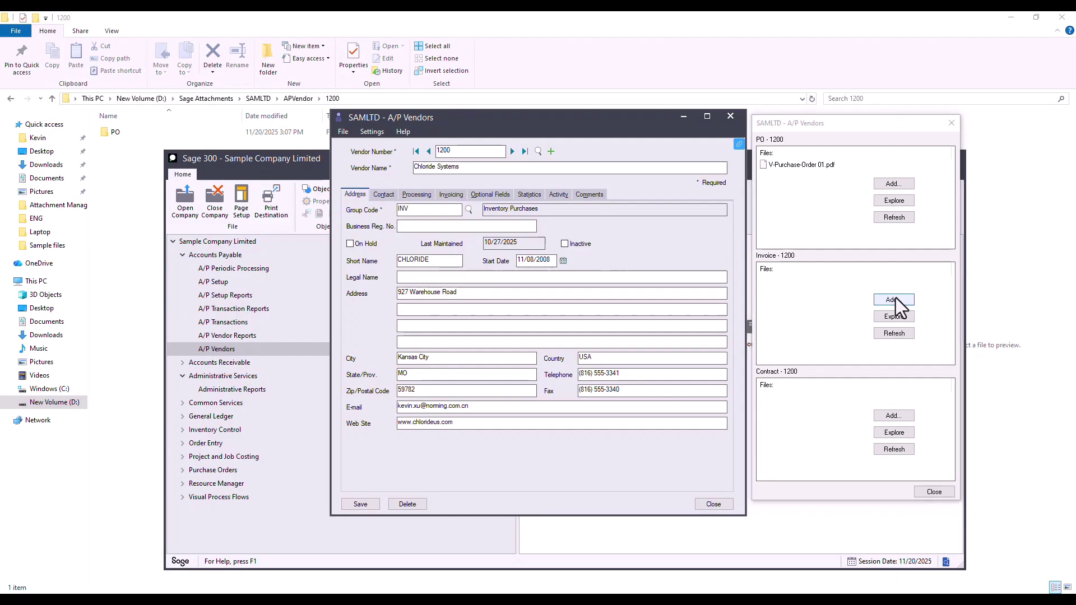
click(728, 292)
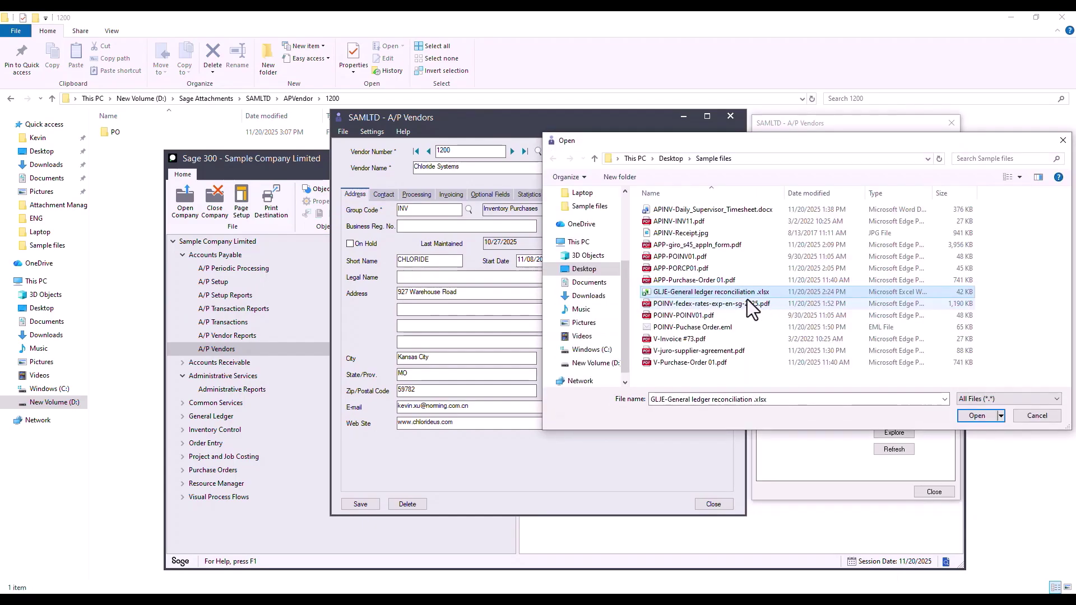
double_click(686, 339)
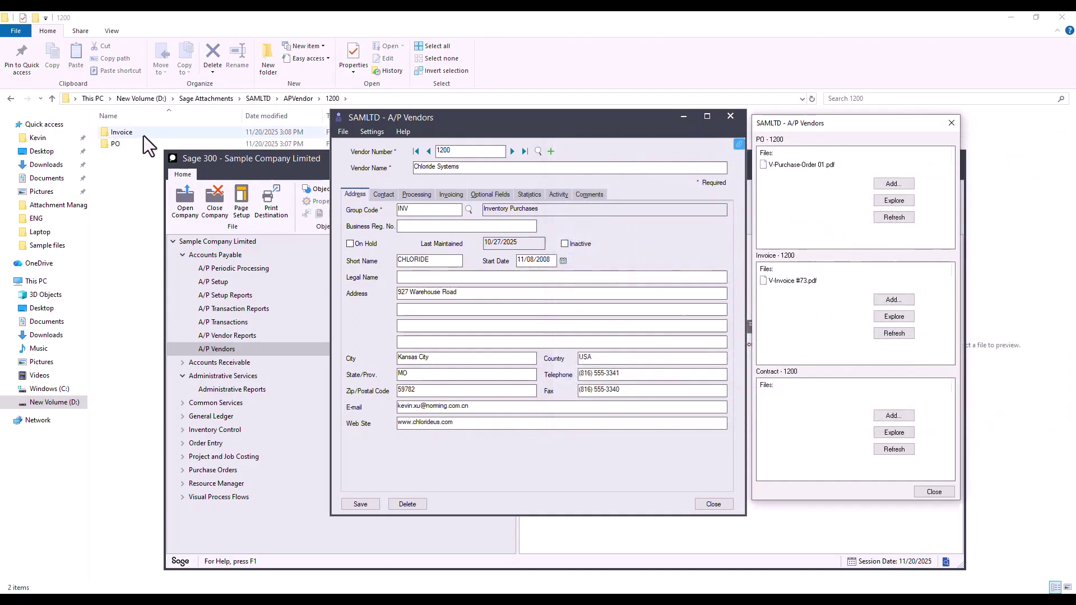
Check the Invoice subfolder of folder 1200 in File Explorer and return to the Sage 300 vendor attachments
double_click(148, 136)
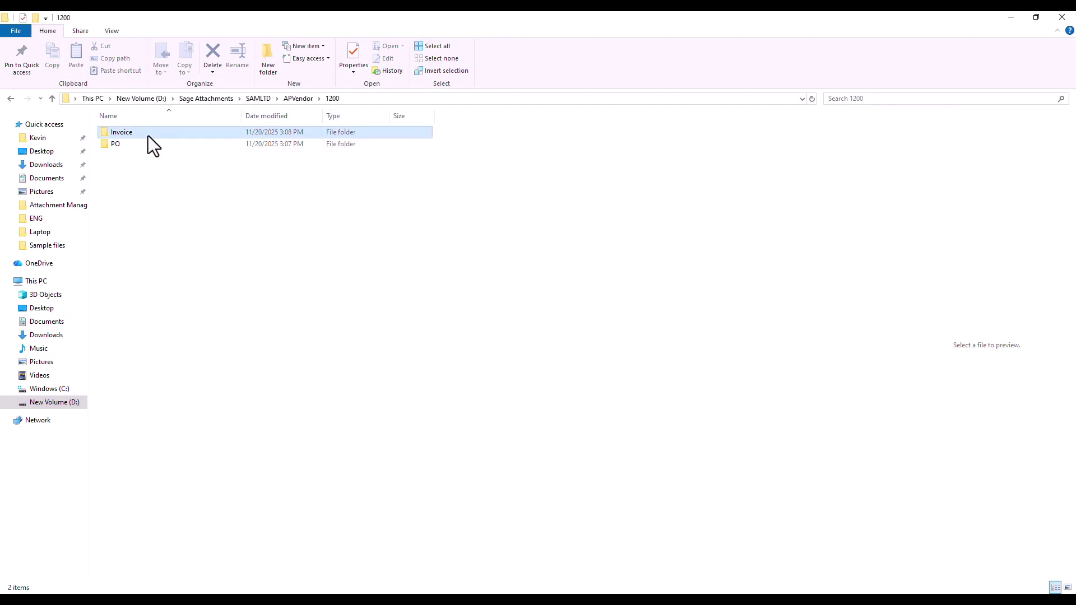
click(332, 102)
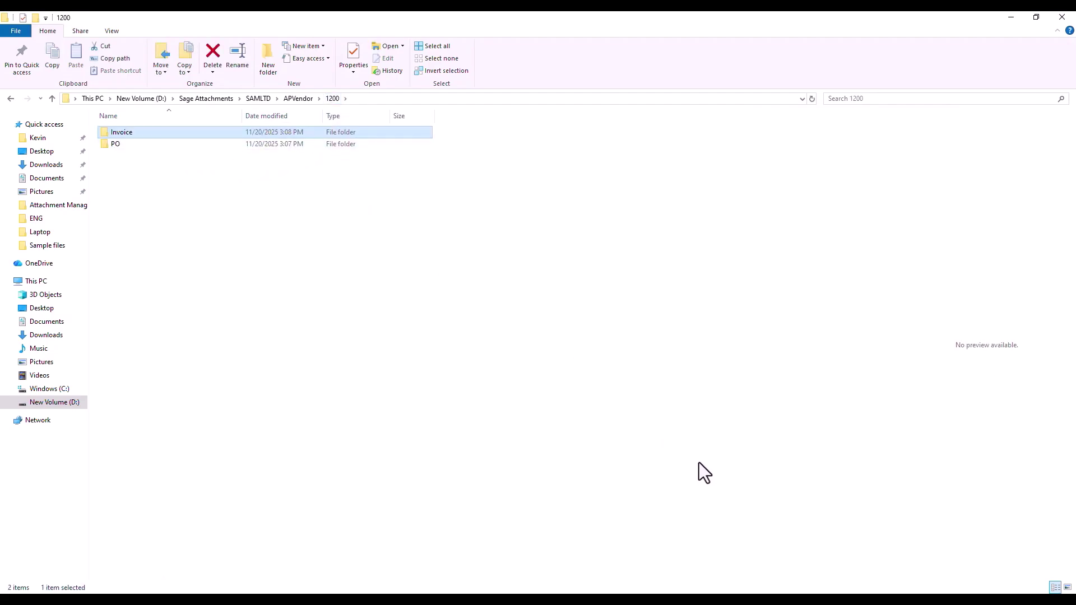
key(alt+Tab)
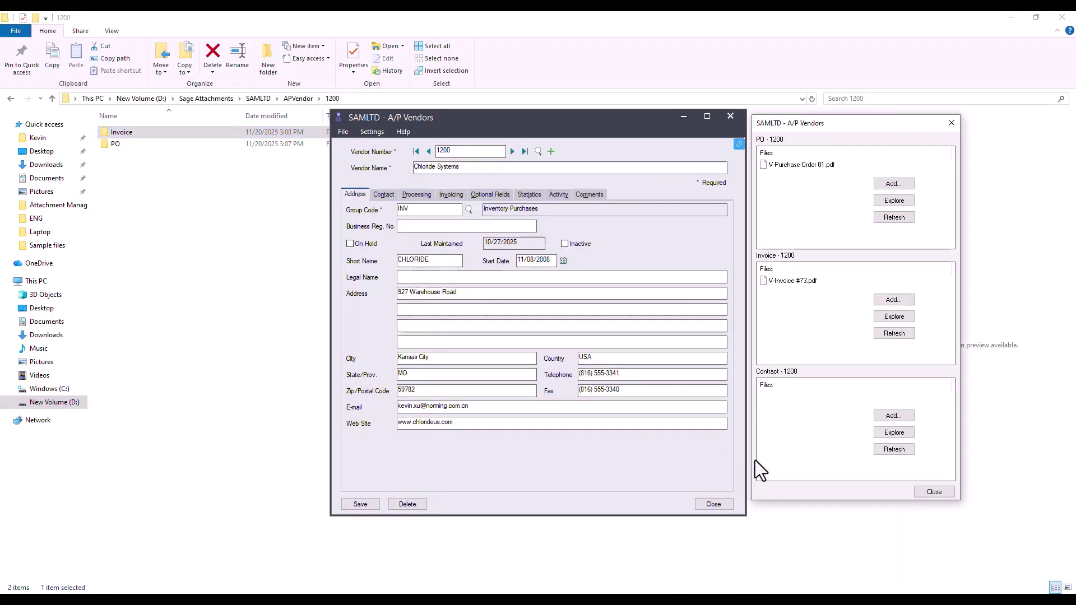
Add V-juro-supplier-agreement.pdf to the Contract attachment group of Chloride Systems
click(894, 416)
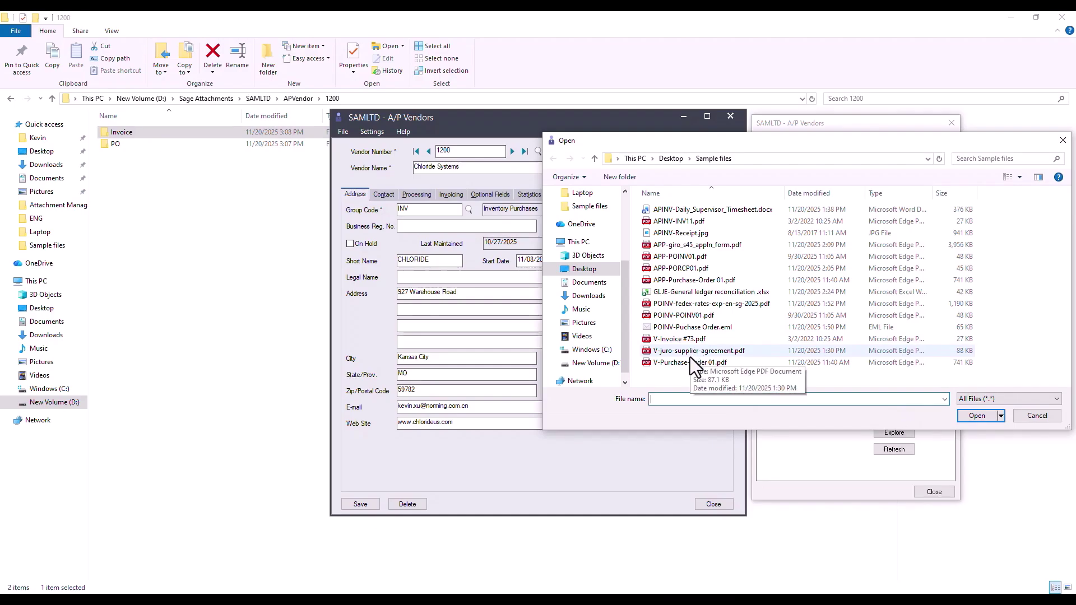
click(691, 353)
double_click(692, 353)
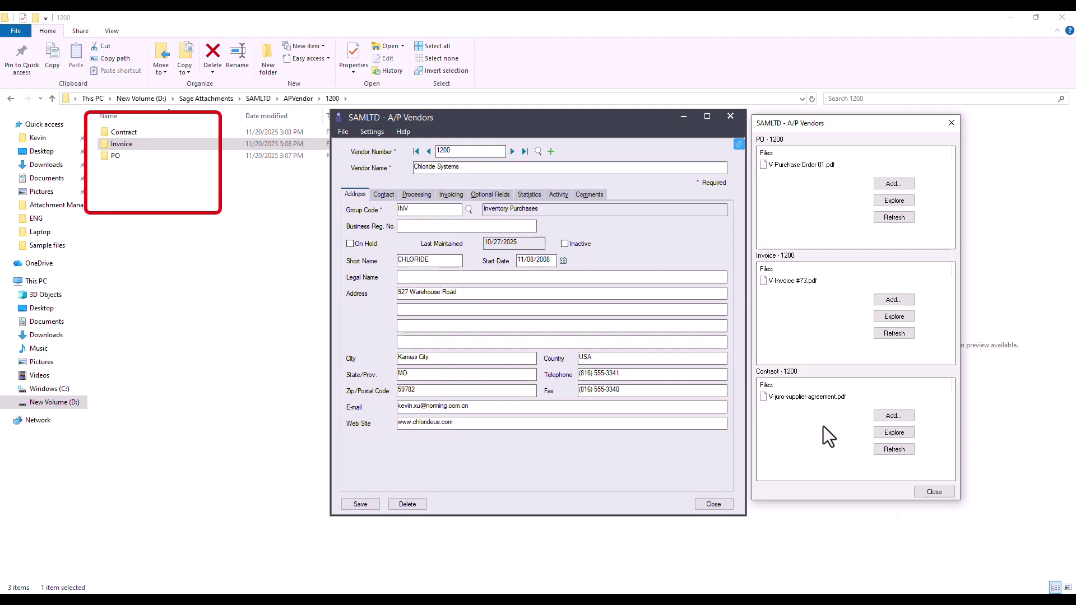
Display vendor Excide Industrial Batteries and attach V-juro-supplier-agreement.pdf to its Contract group, showing the APVendor folder in File Explorer
click(512, 152)
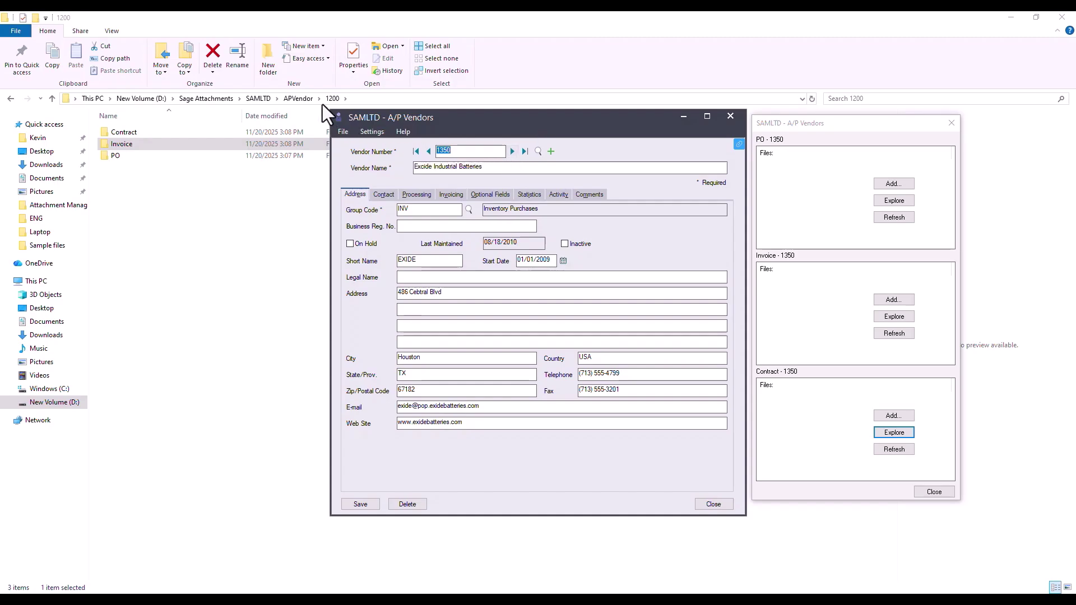
click(294, 98)
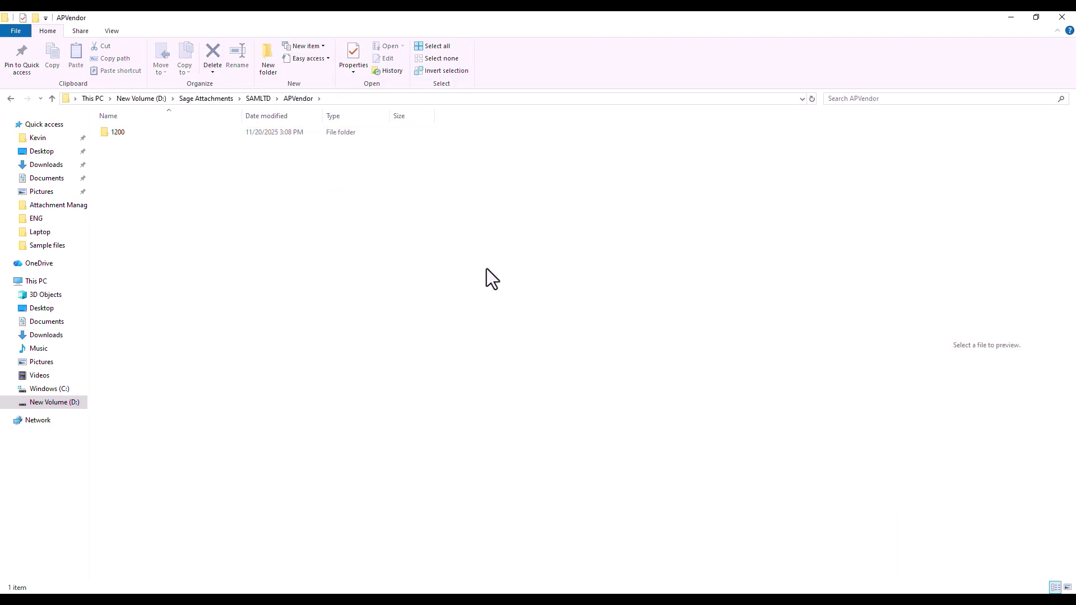
click(776, 599)
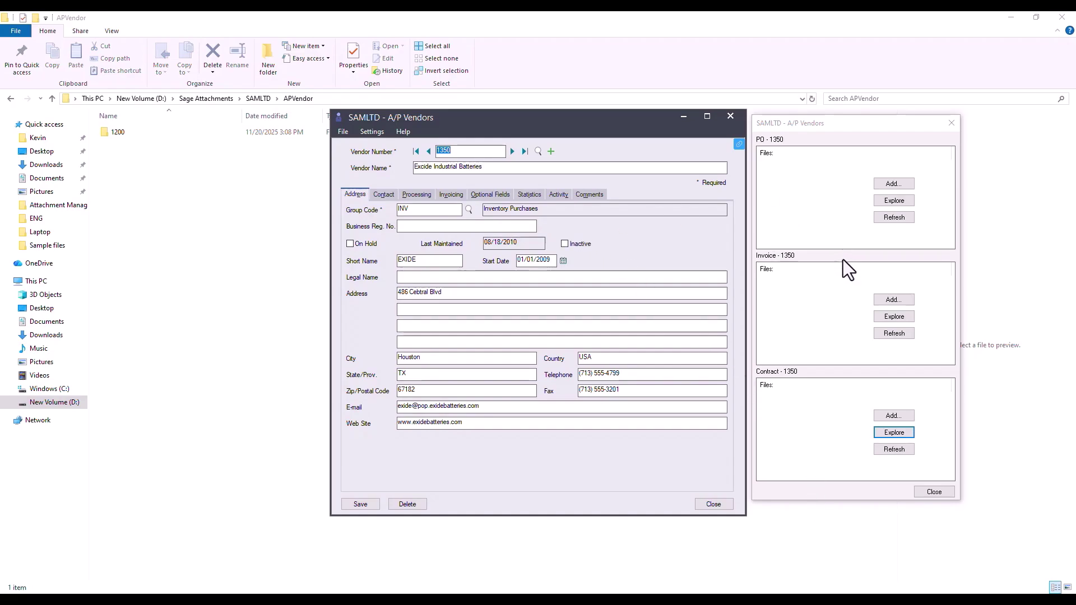
click(894, 417)
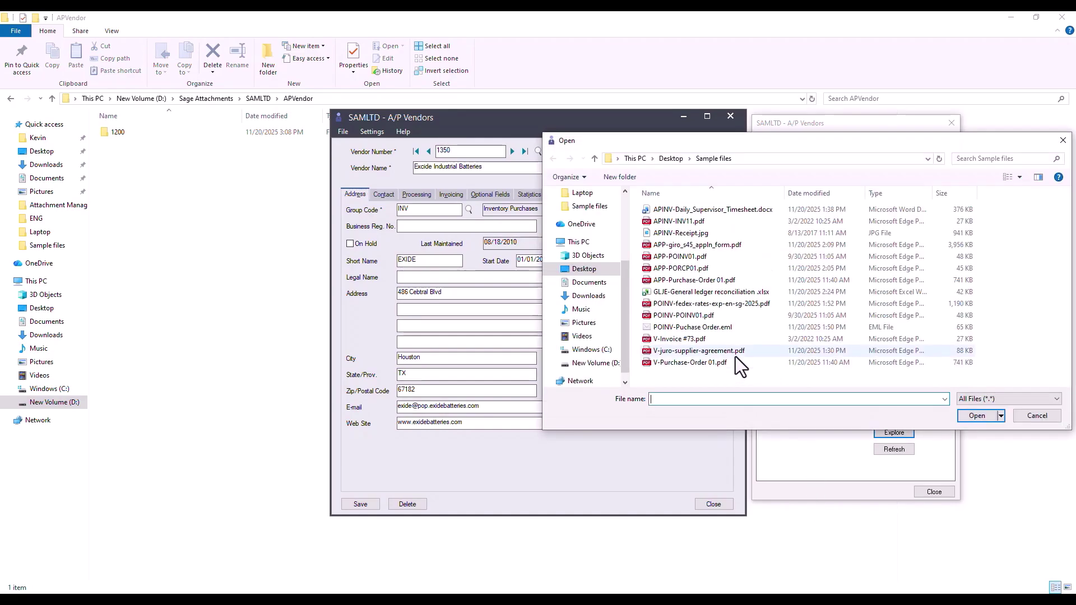
double_click(715, 352)
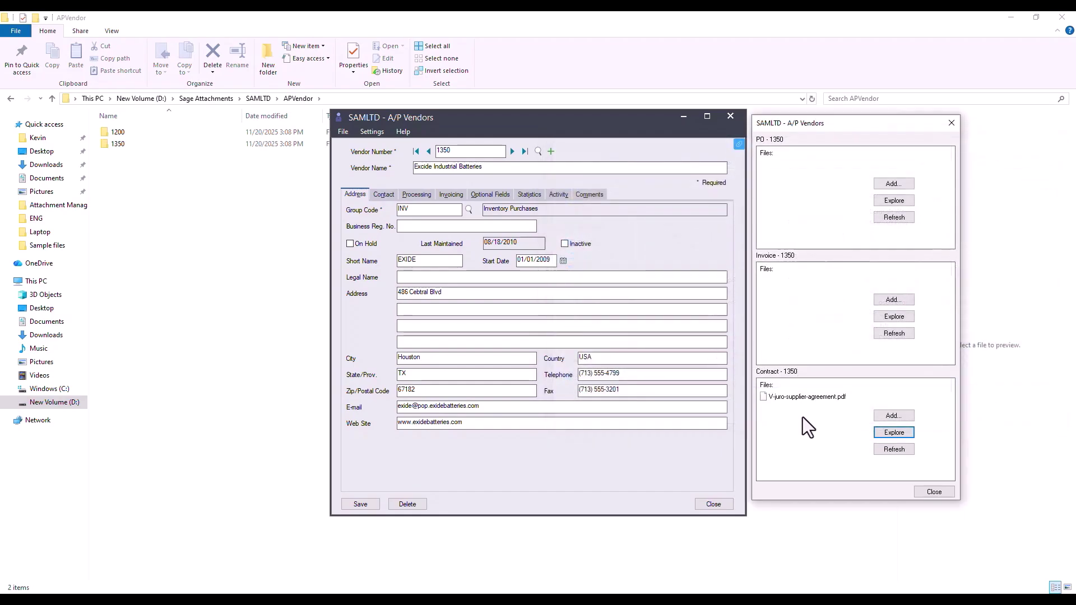
Inspect the Contract subfolder of APVendor\1350 in File Explorer and return to the Sage 300 vendor attachments
click(139, 153)
double_click(139, 152)
click(151, 136)
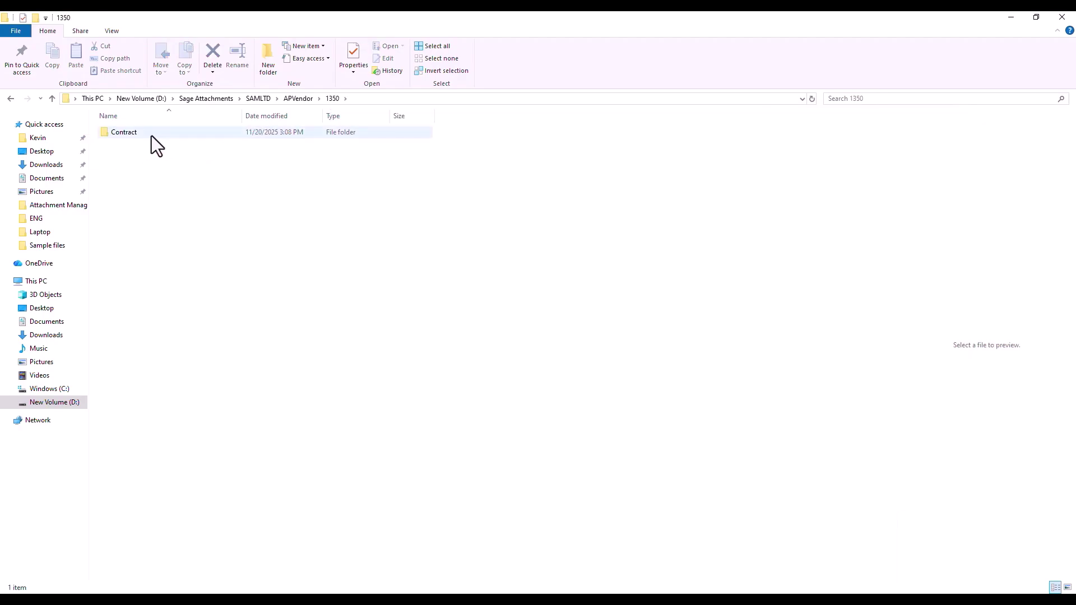
double_click(151, 135)
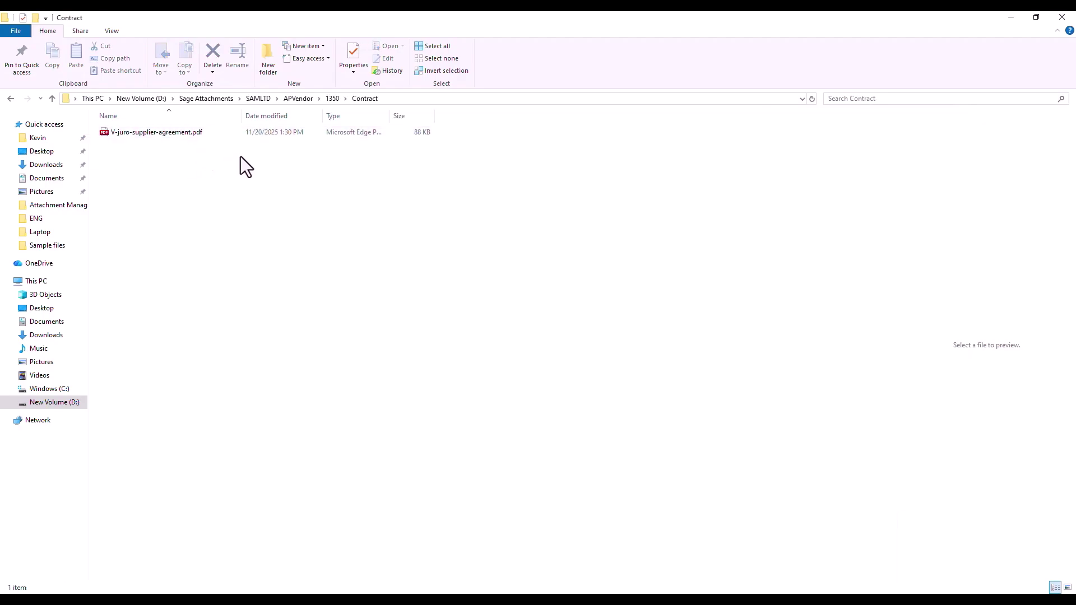
key(alt+Tab)
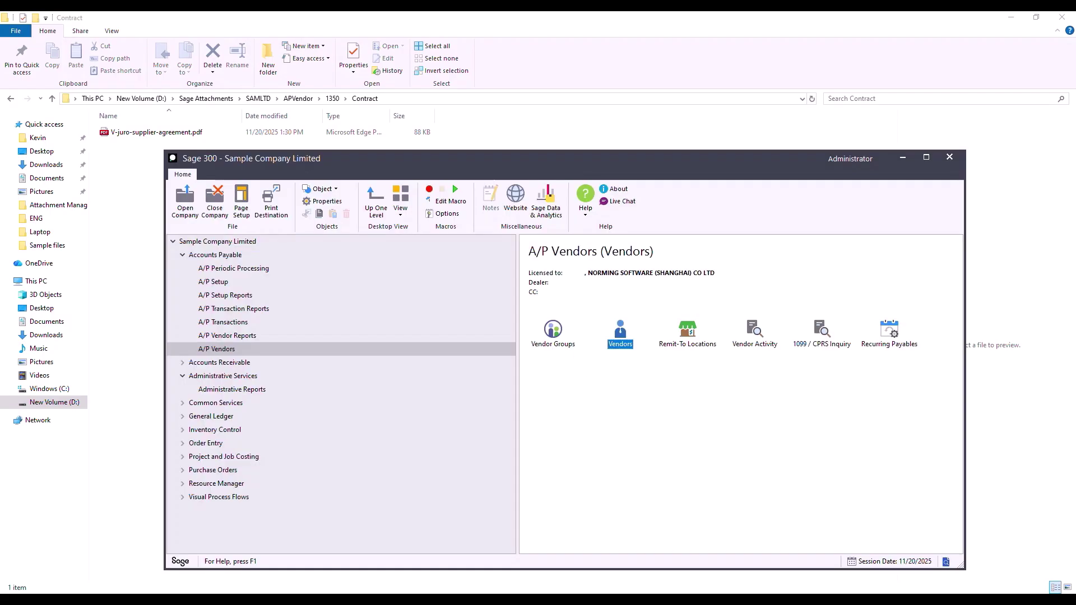
key(alt+Tab)
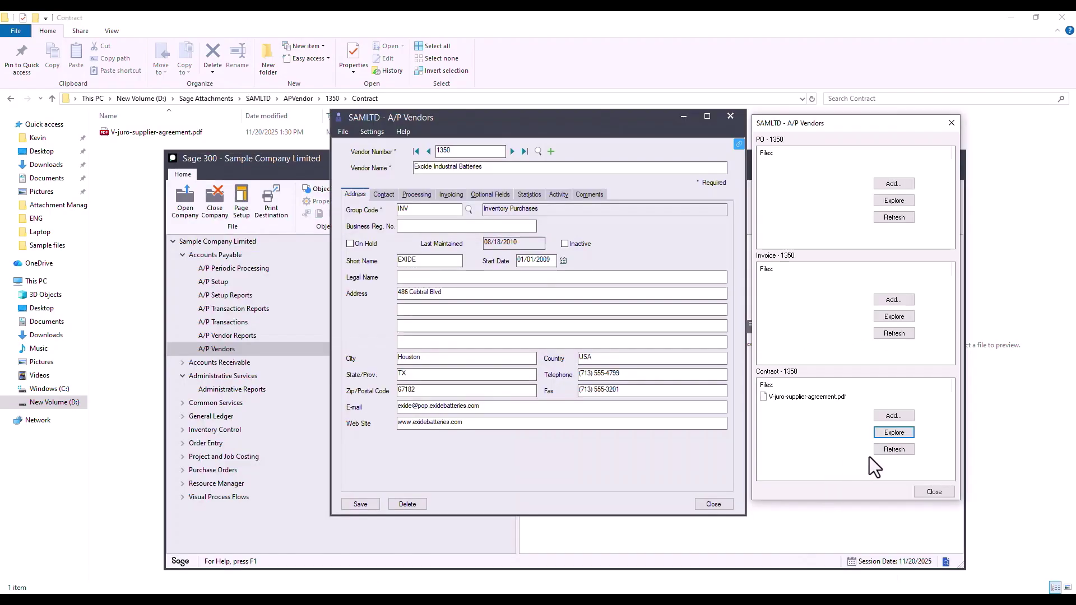
View the attached V-juro-supplier-agreement.pdf from the Contract group of vendor Excide Industrial Batteries and close the document
double_click(808, 398)
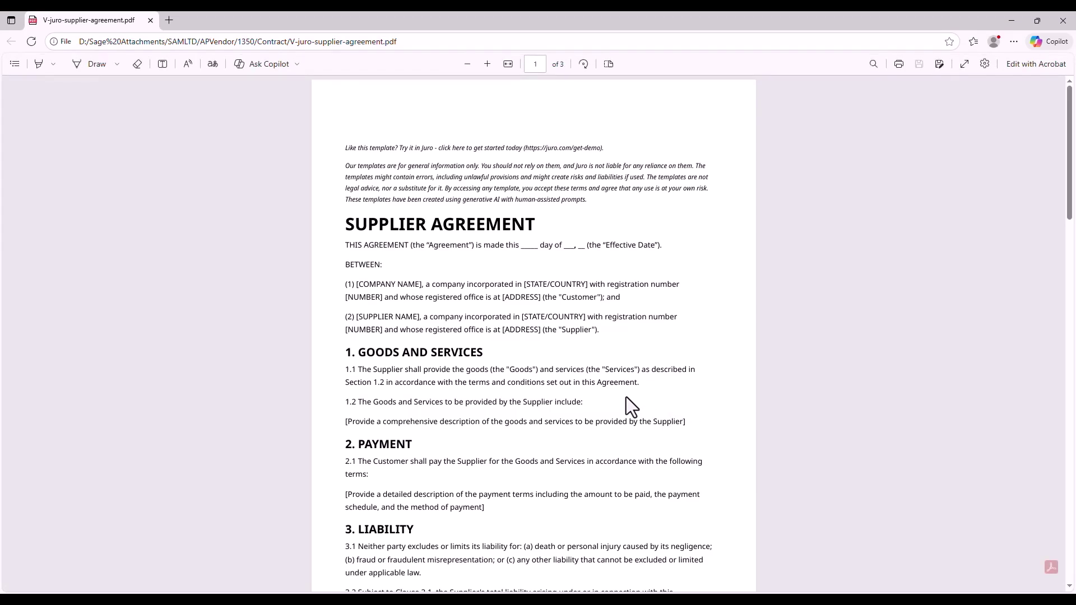
scroll(627, 406, down, 5)
scroll(624, 397, down, 2)
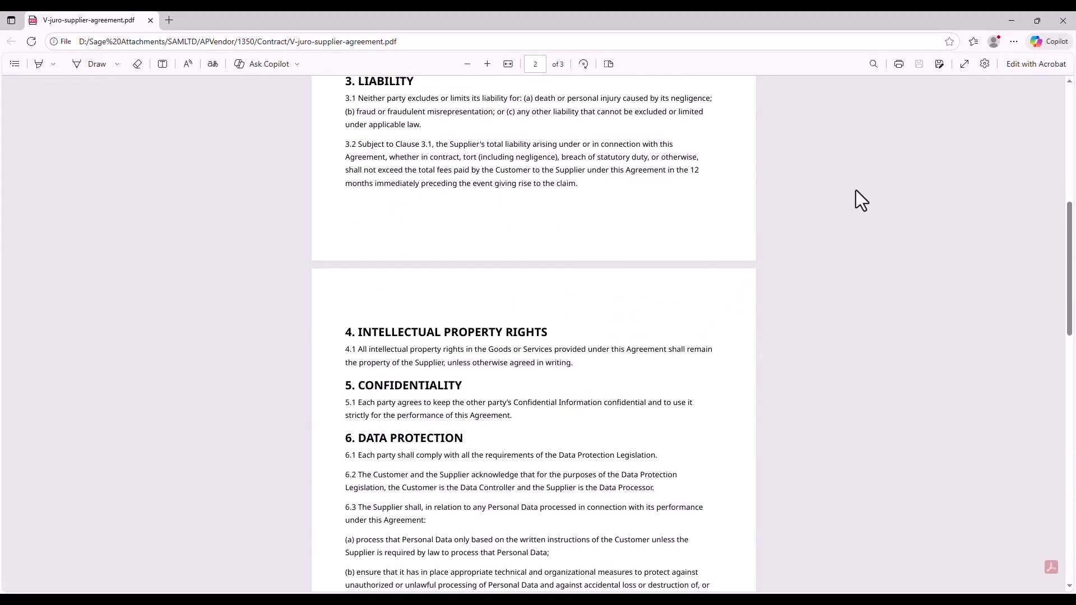
click(1062, 20)
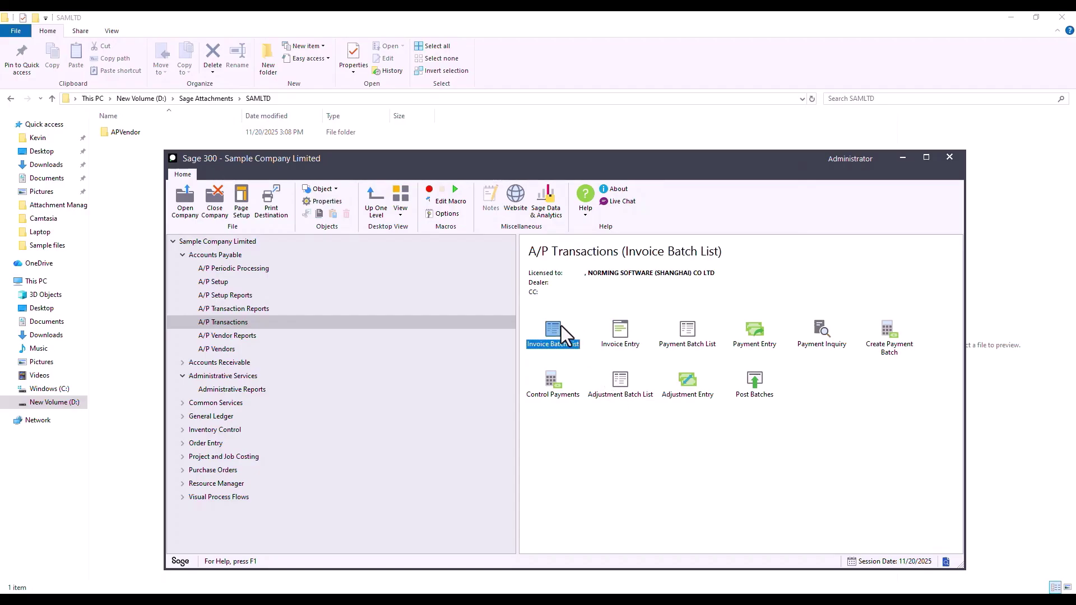
Open batch 60 from the A/P Invoice Batch List and add APINV-INV11.pdf to its AP Invoice attachment group
double_click(561, 325)
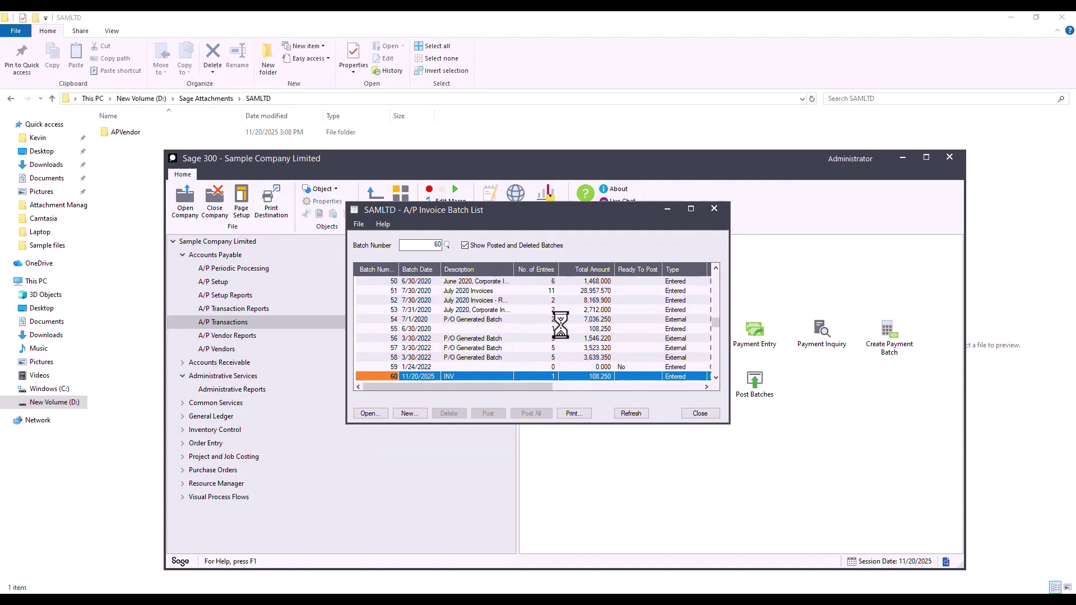
click(514, 360)
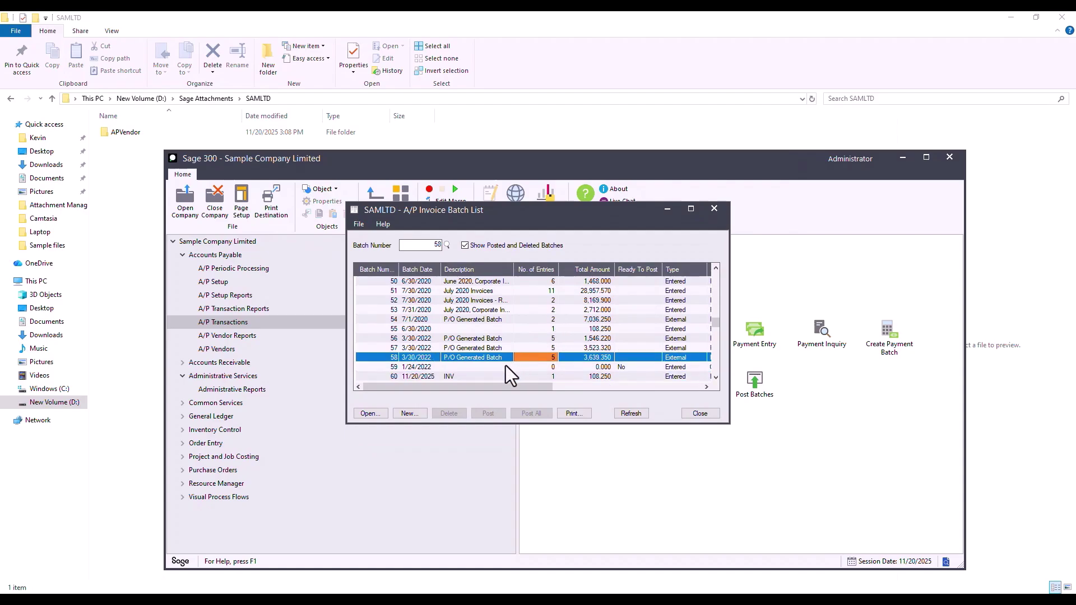
click(483, 376)
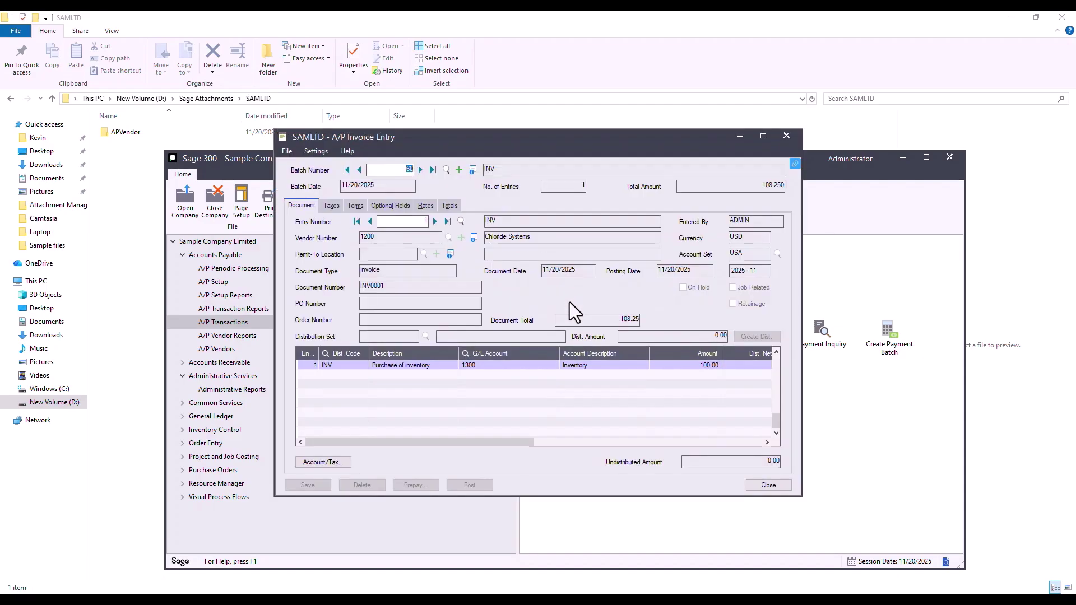
click(795, 163)
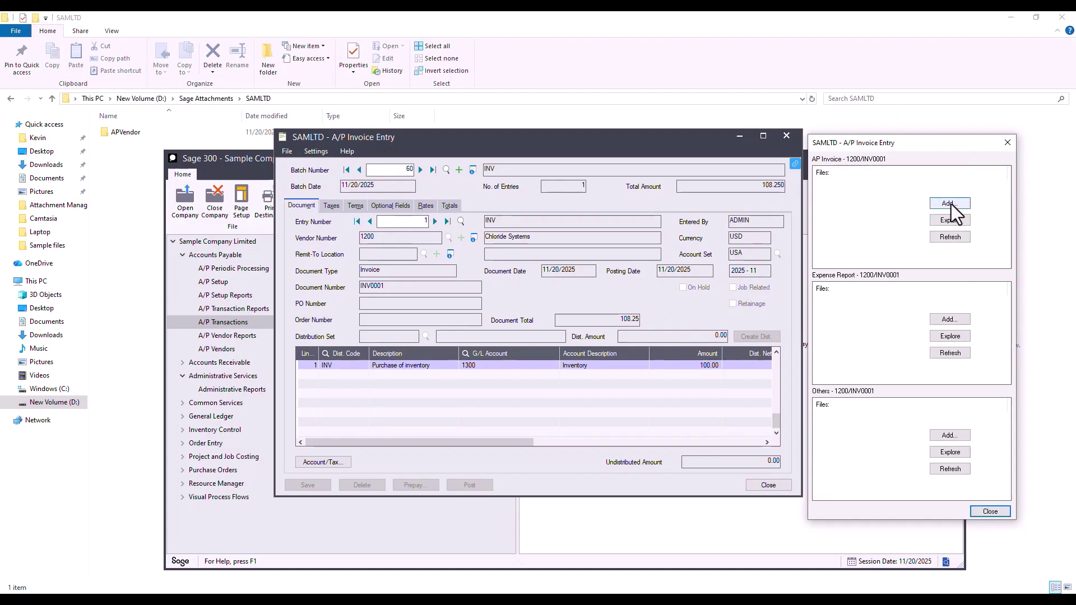
click(949, 203)
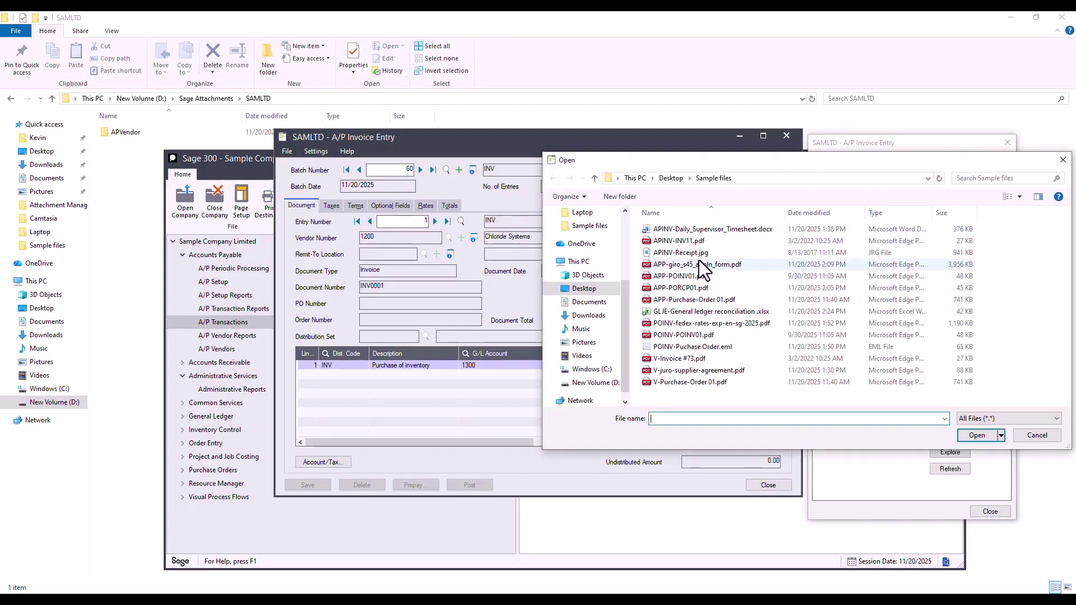
double_click(697, 240)
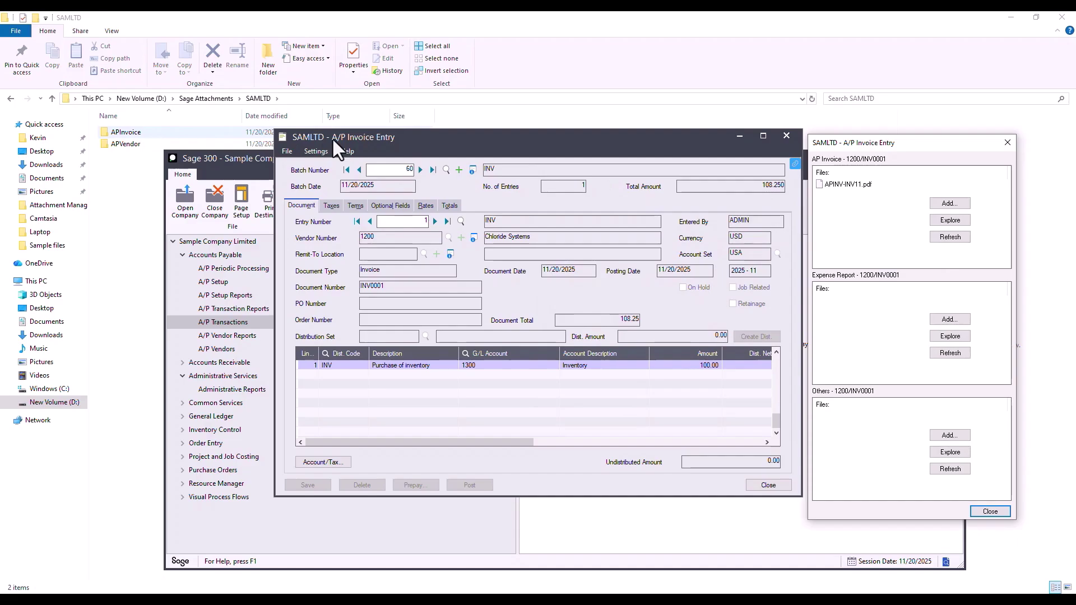
Check the storage folder of the AP Invoice attachment group in File Explorer and return to the invoice attachments
click(933, 221)
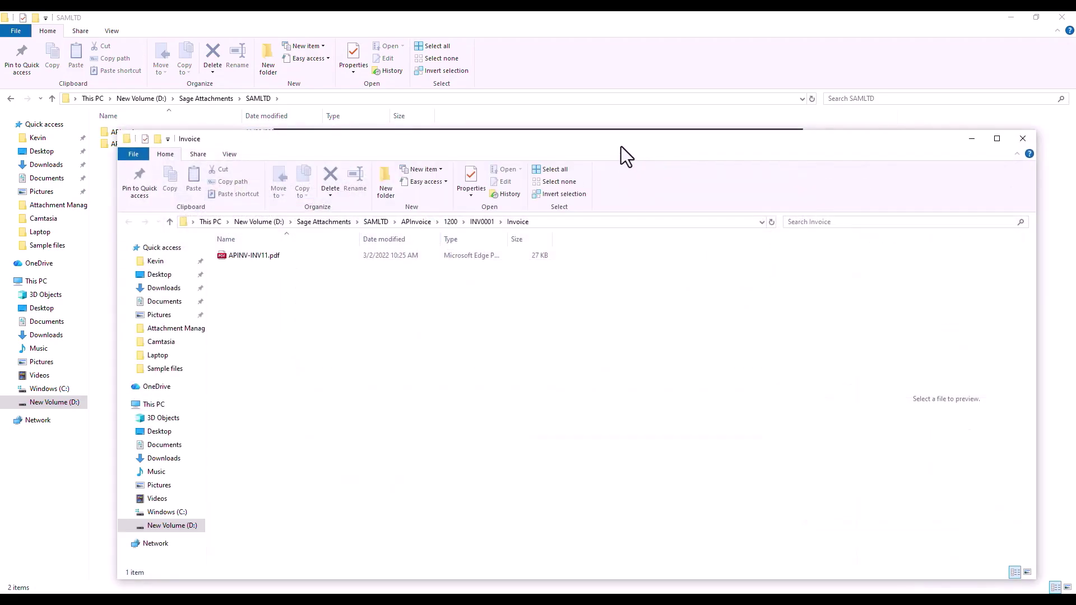
drag(620, 147, 638, 238)
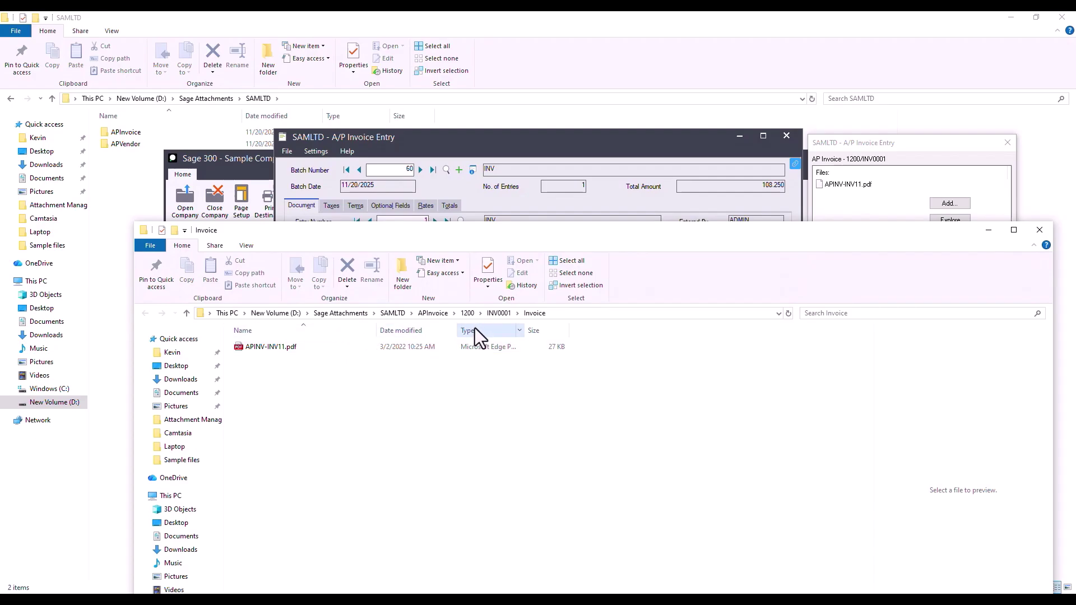
click(1040, 228)
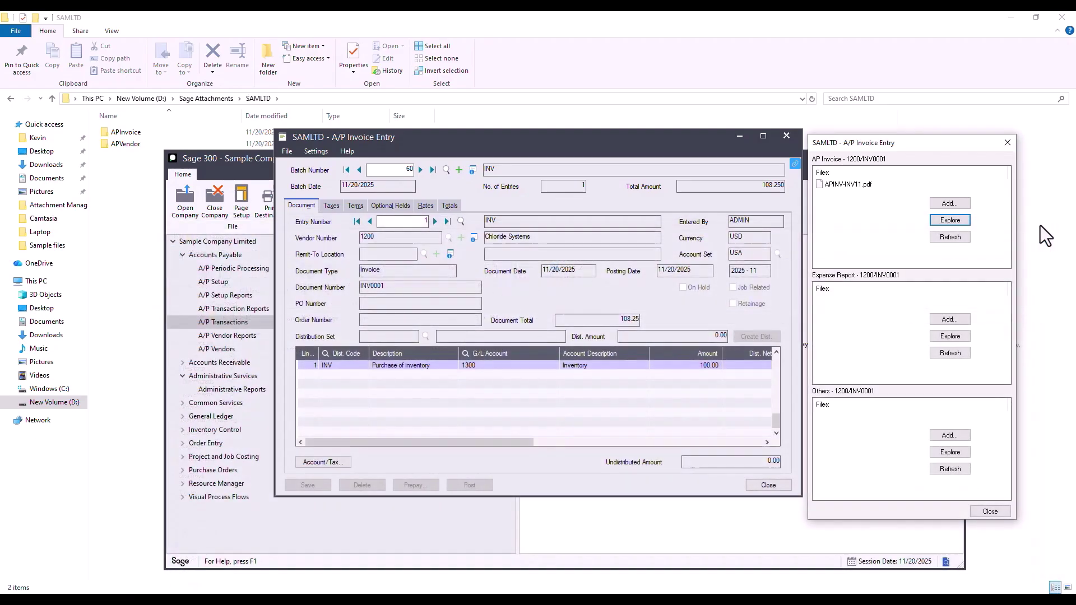
View the attached APINV-INV11.pdf alongside the A/P Invoice Entry window and close the document
double_click(853, 184)
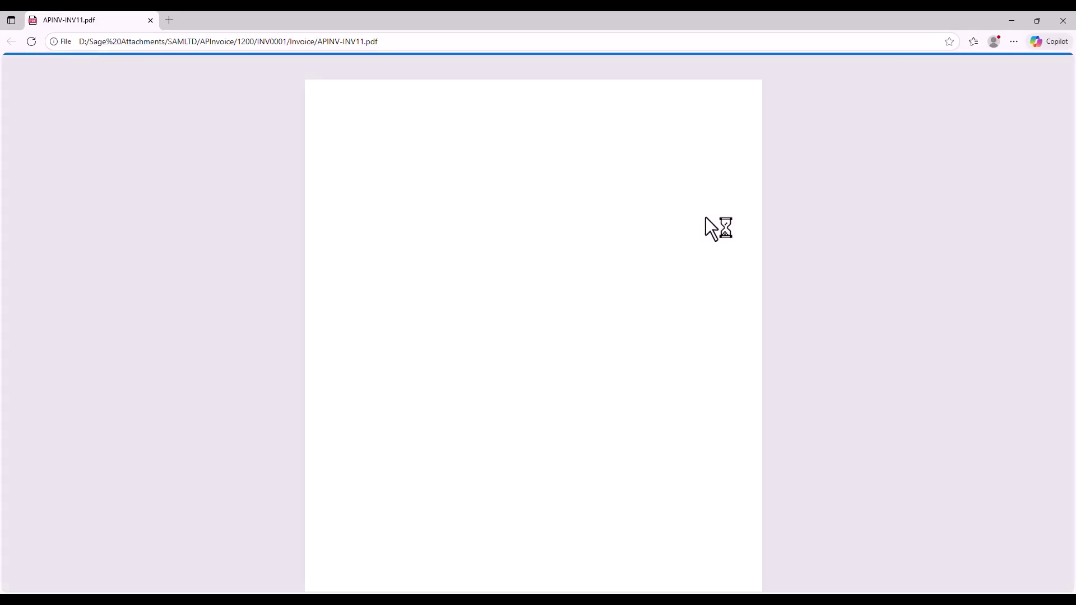
double_click(651, 22)
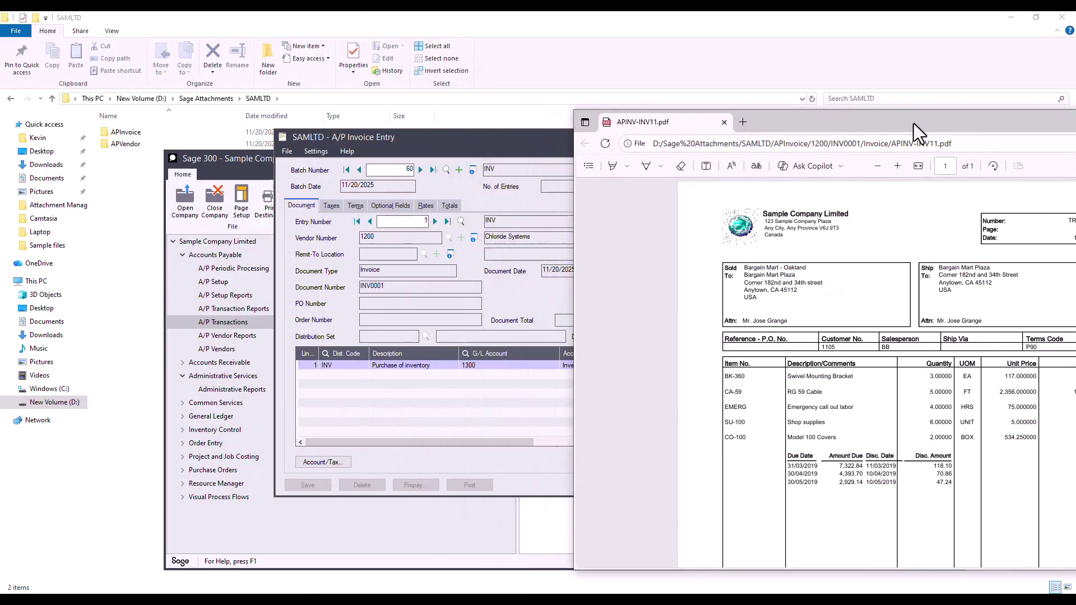
drag(492, 134, 402, 123)
click(805, 128)
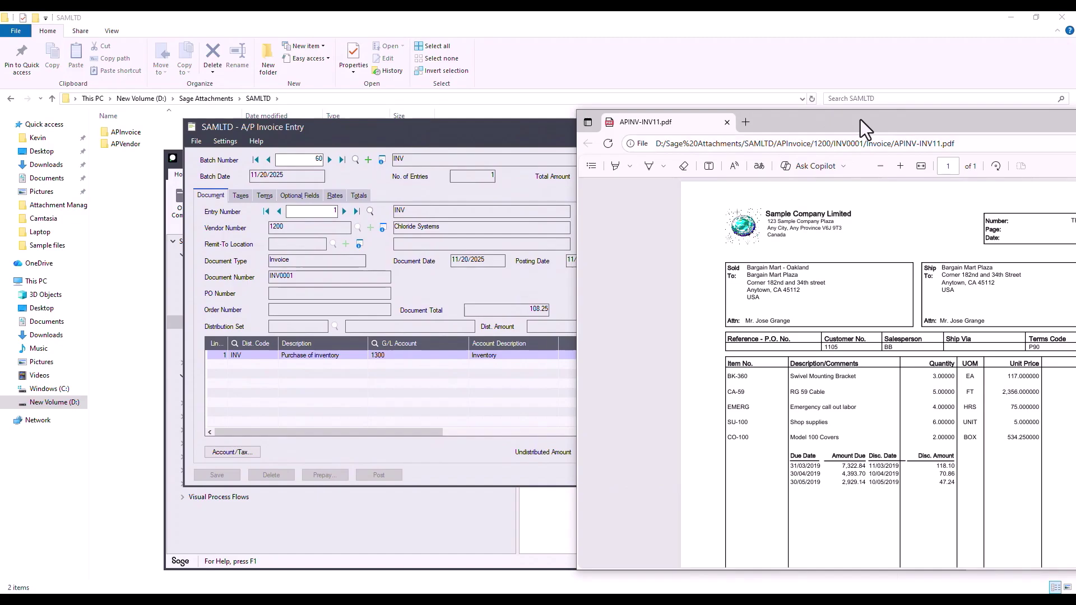
drag(860, 119, 550, 117)
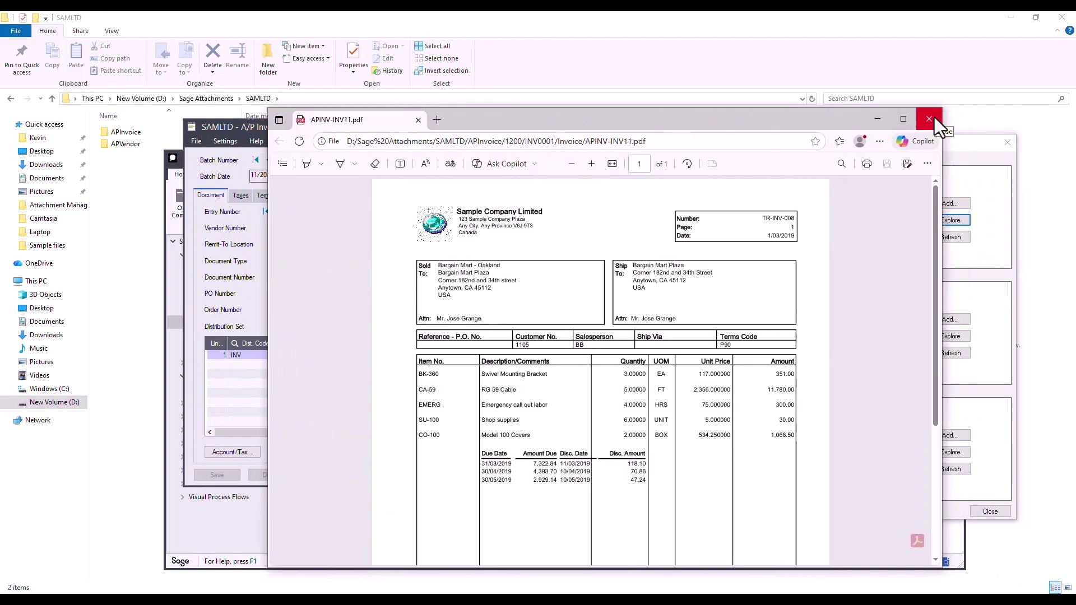
click(934, 117)
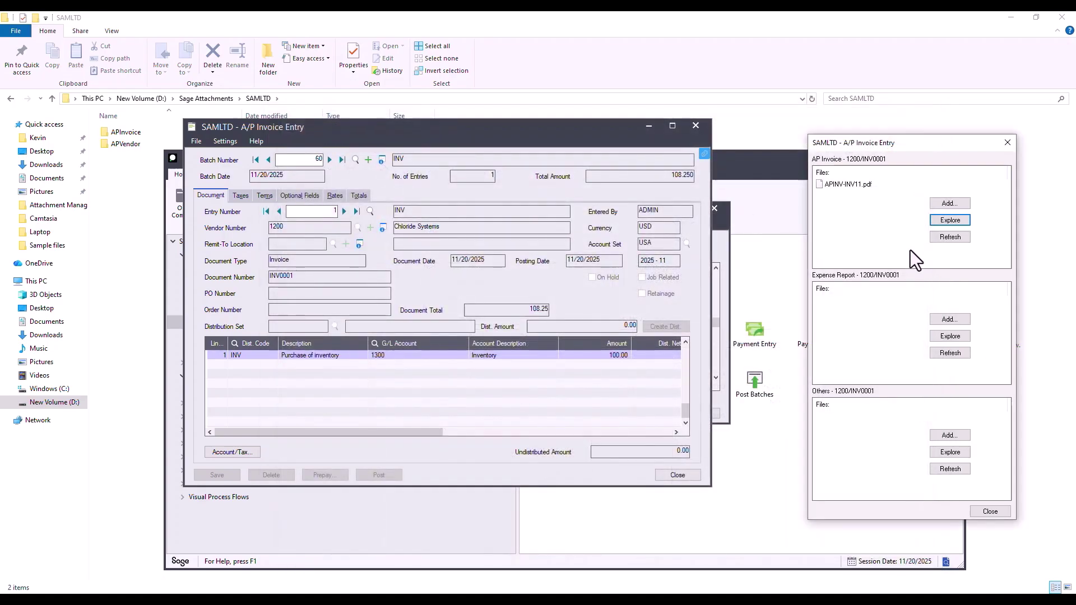
Add APINV-Receipt.jpg to the Expense Report attachment group of the A/P invoice and view the attached image
click(942, 322)
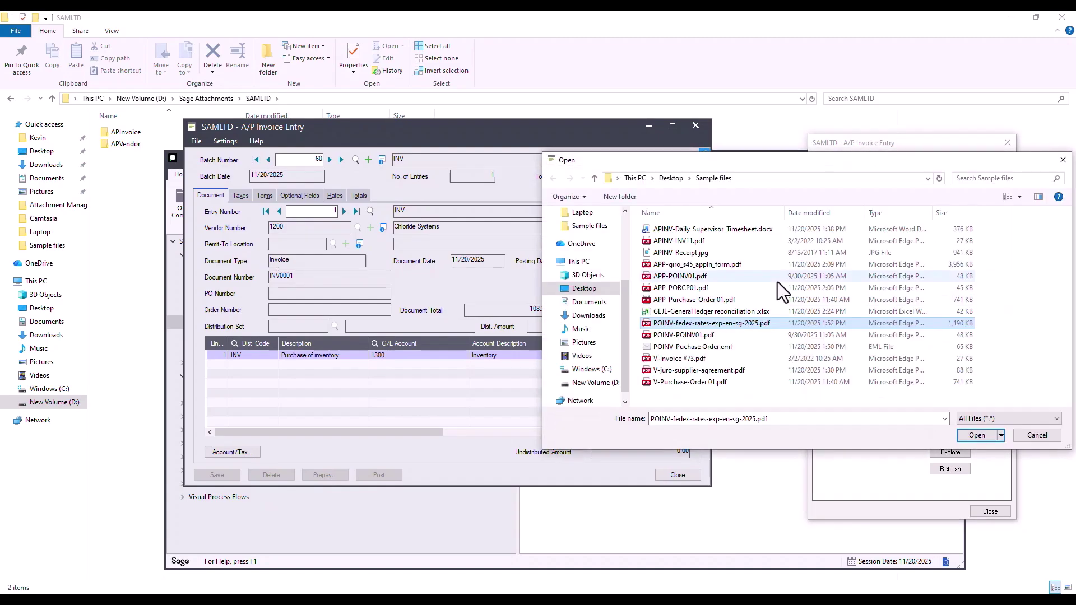
double_click(743, 254)
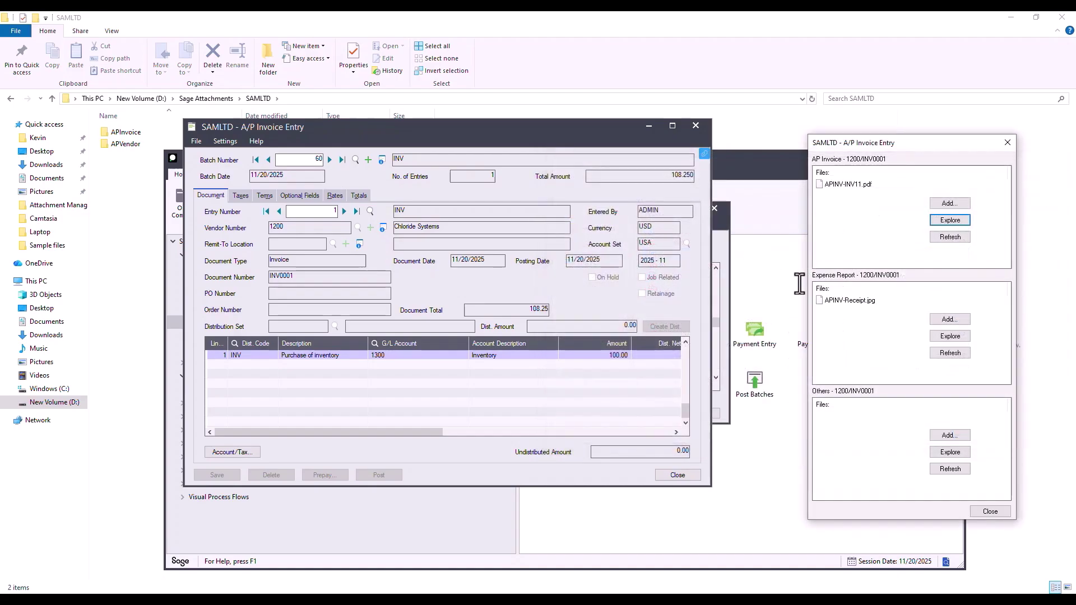
click(855, 303)
double_click(855, 304)
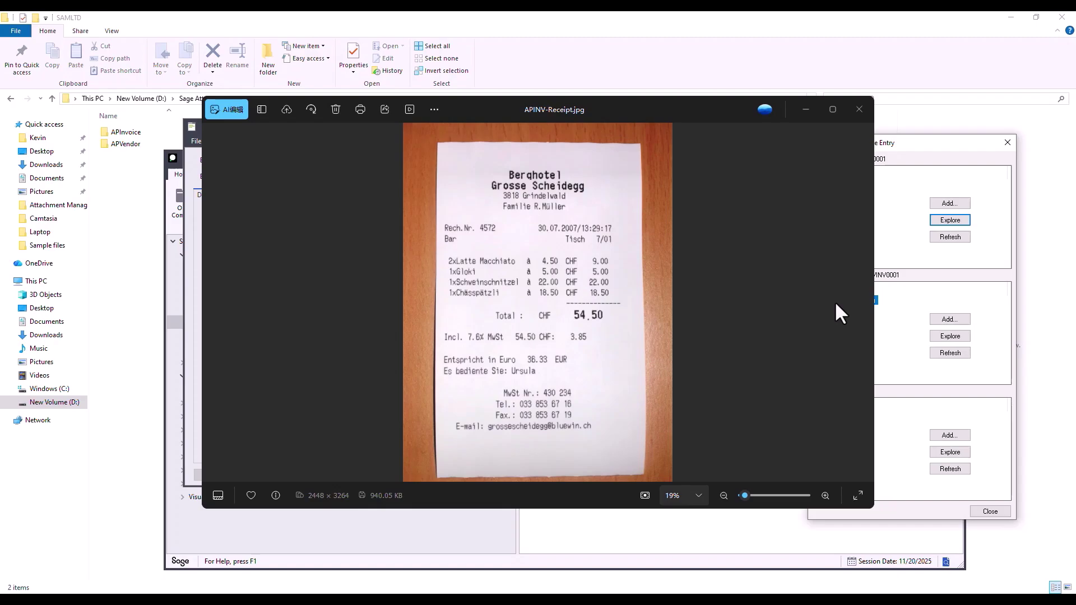
click(857, 116)
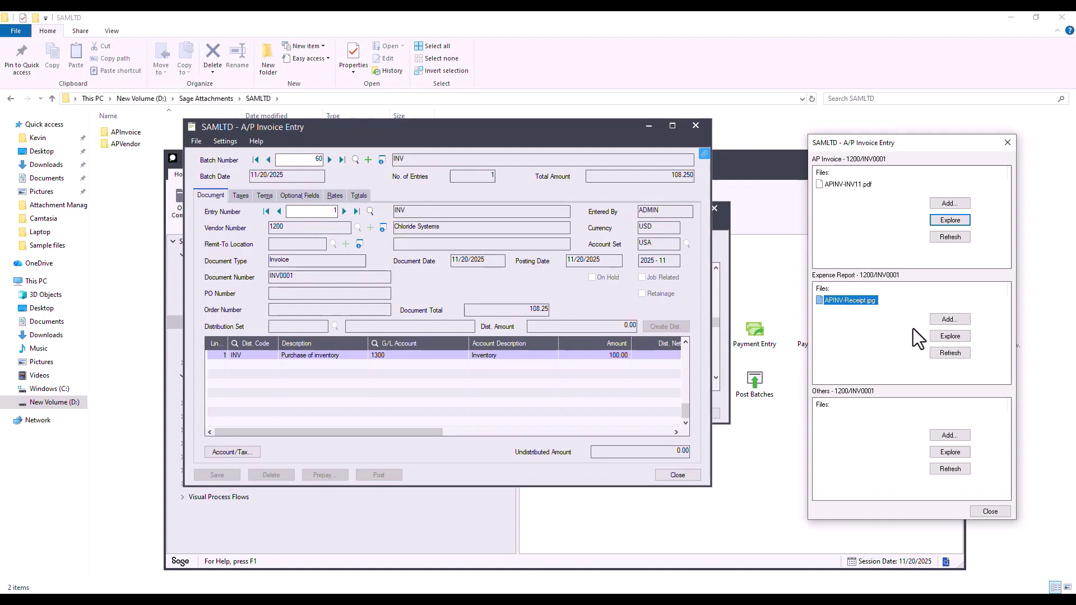
Add APINV-Daily_Supervisor_Timesheet.docx to the Others attachment group of the A/P invoice and view the attached document
click(944, 436)
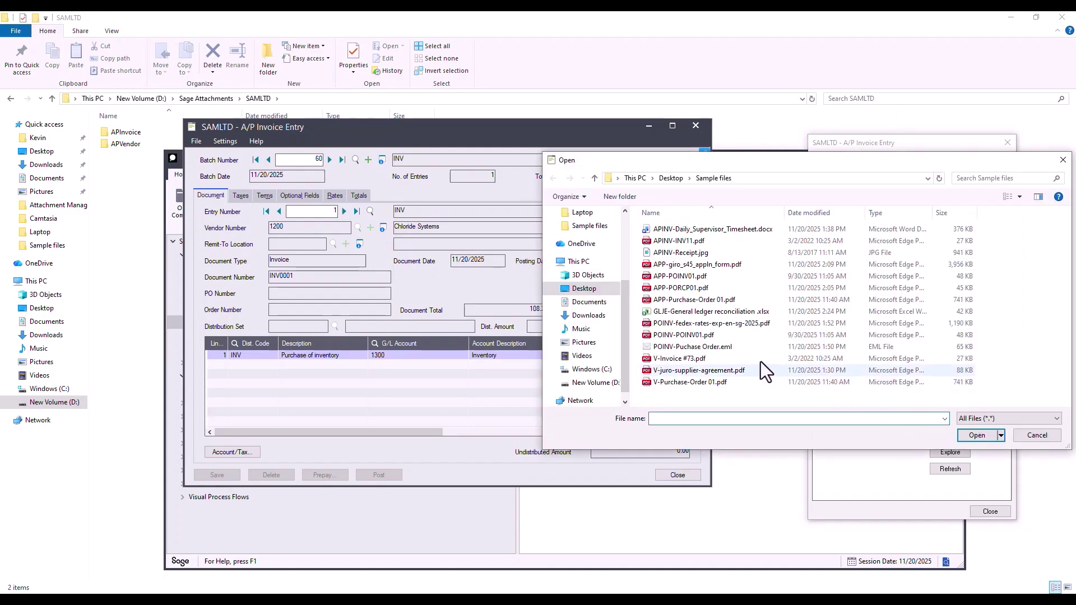
click(712, 230)
double_click(717, 235)
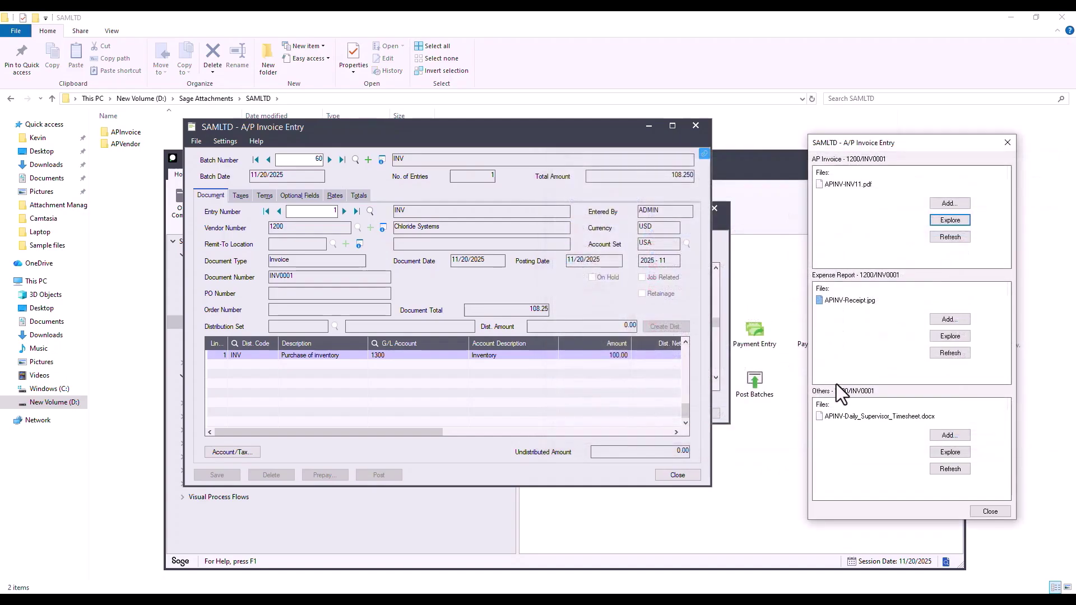
click(862, 419)
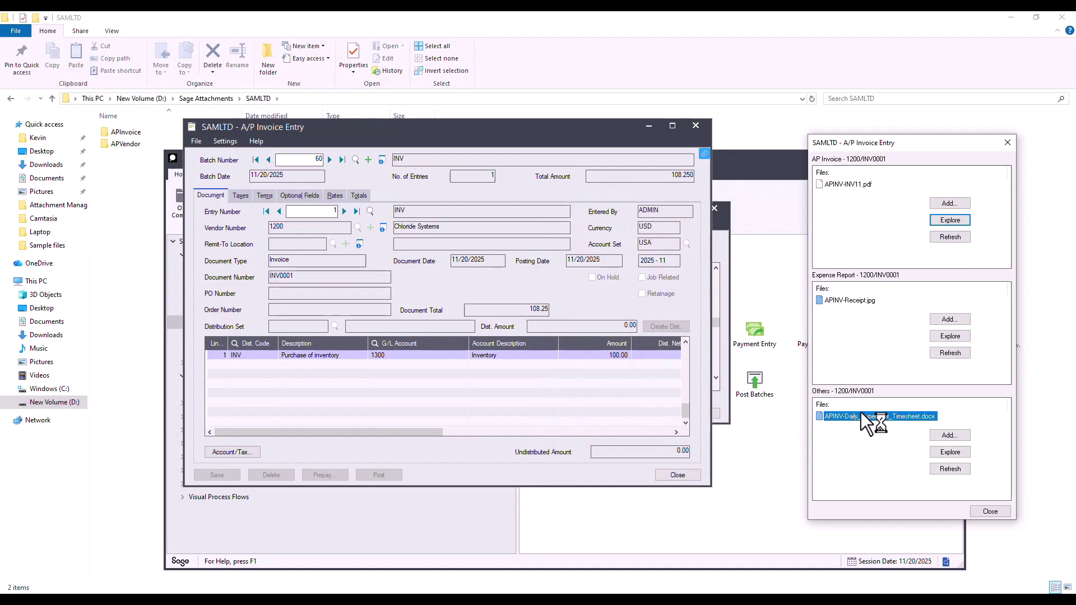
double_click(860, 413)
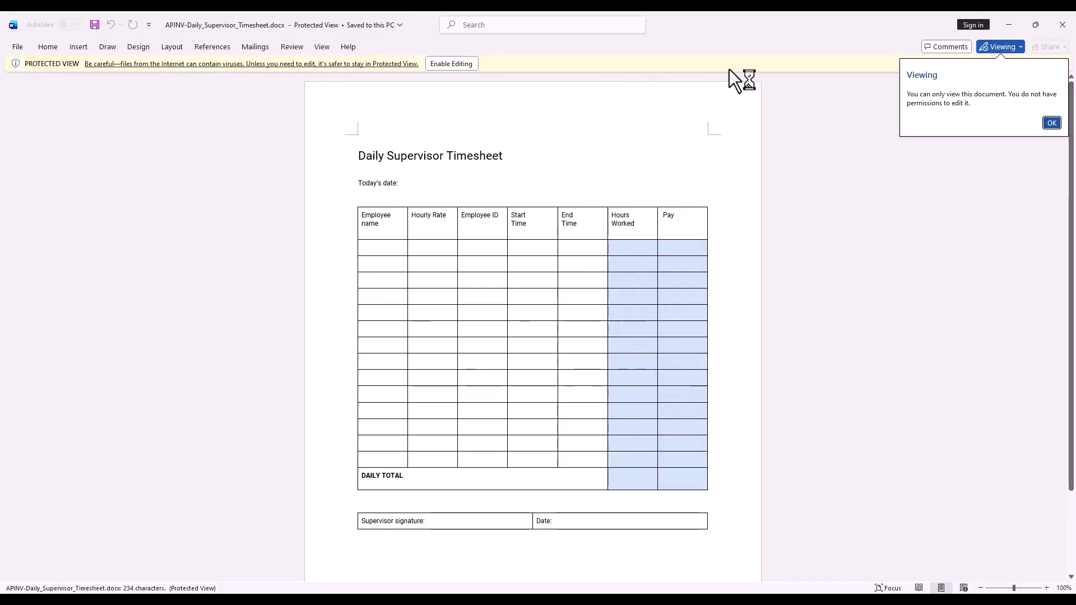
click(1060, 25)
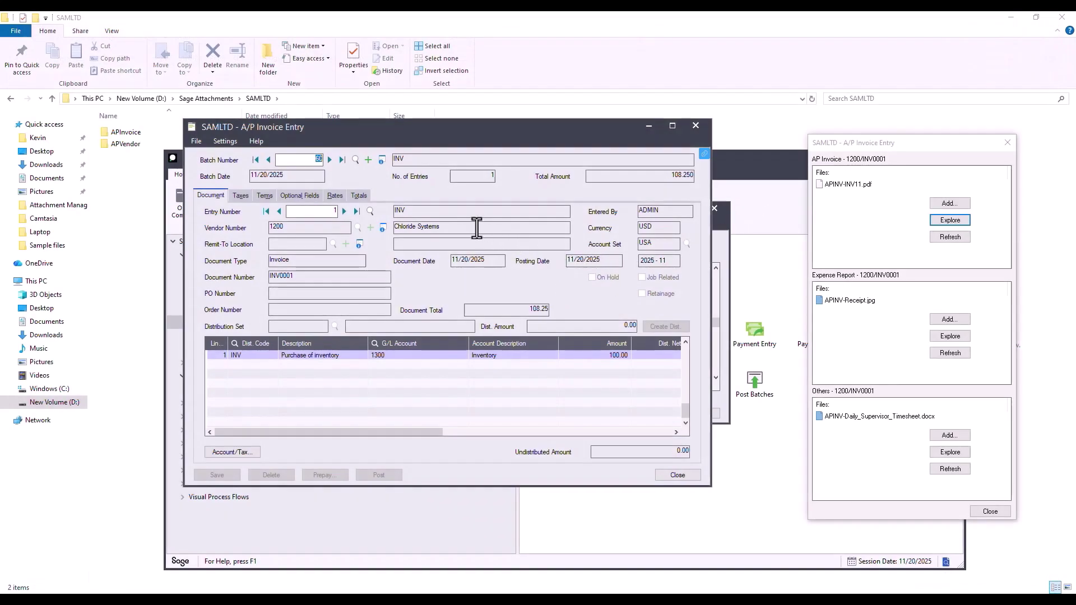
Browse the APInvoice\1200\INV0001 folder in File Explorer and inspect its Receipt subfolder
click(131, 133)
double_click(131, 133)
double_click(132, 133)
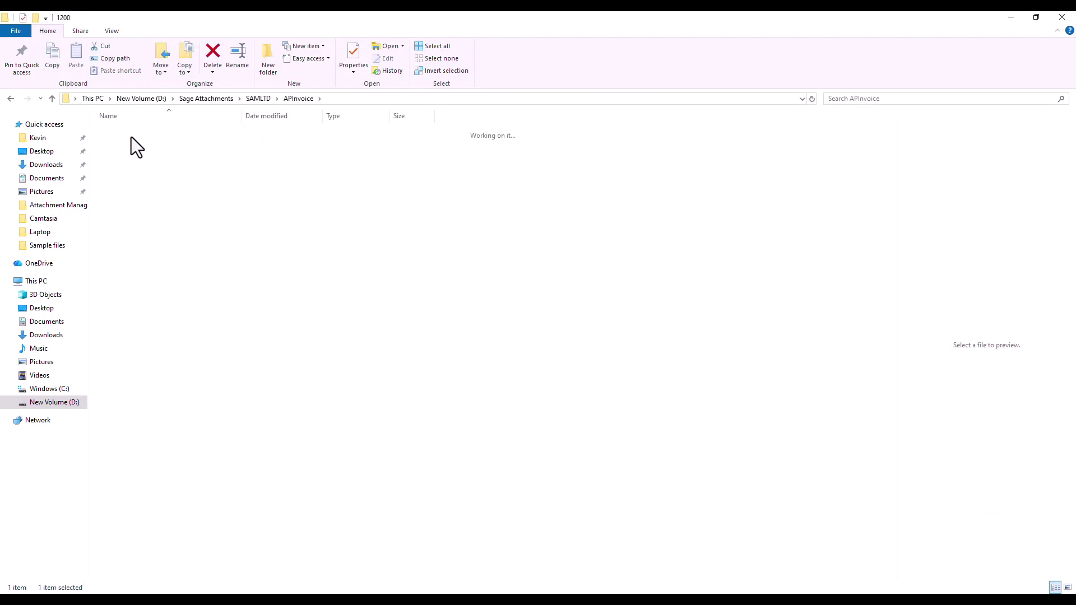
double_click(141, 136)
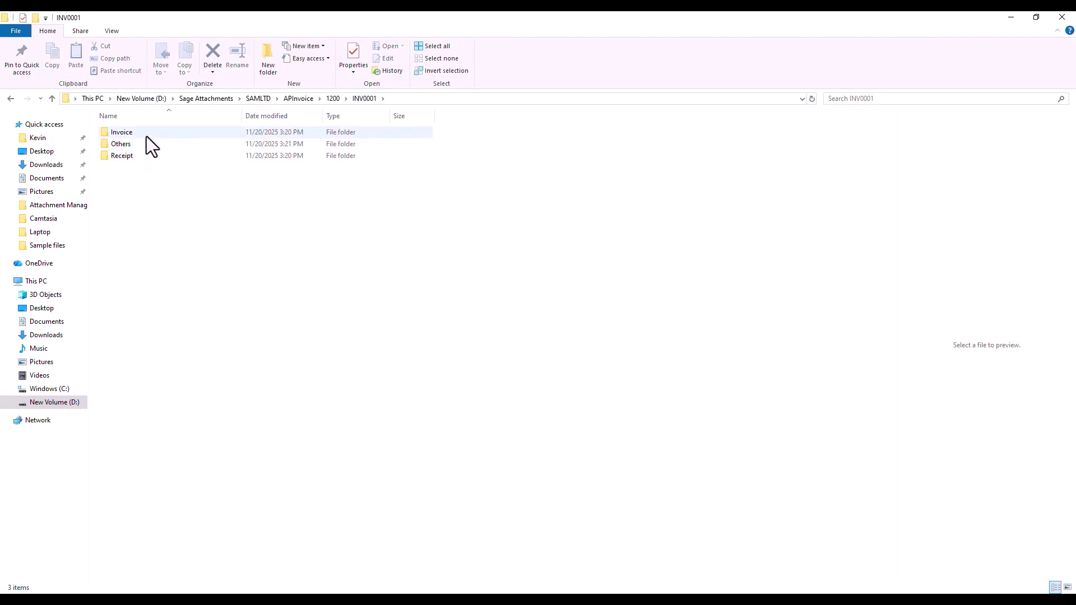
double_click(149, 157)
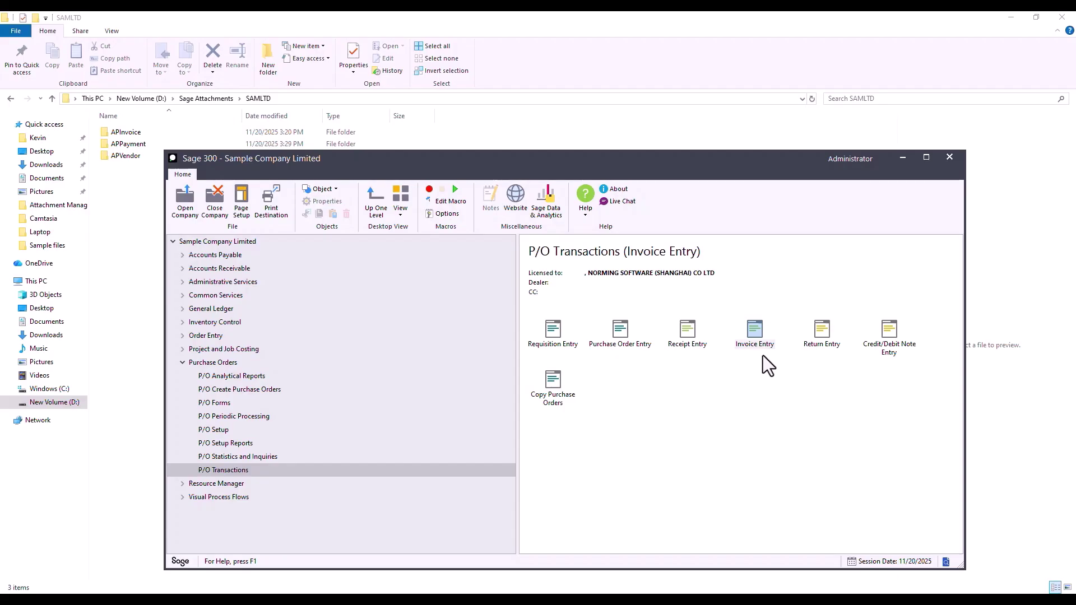
Display the first Sentry Supplies invoice in P/O Invoice Entry and add POINV-POINV01.pdf to its PO Invoice attachment group
double_click(763, 335)
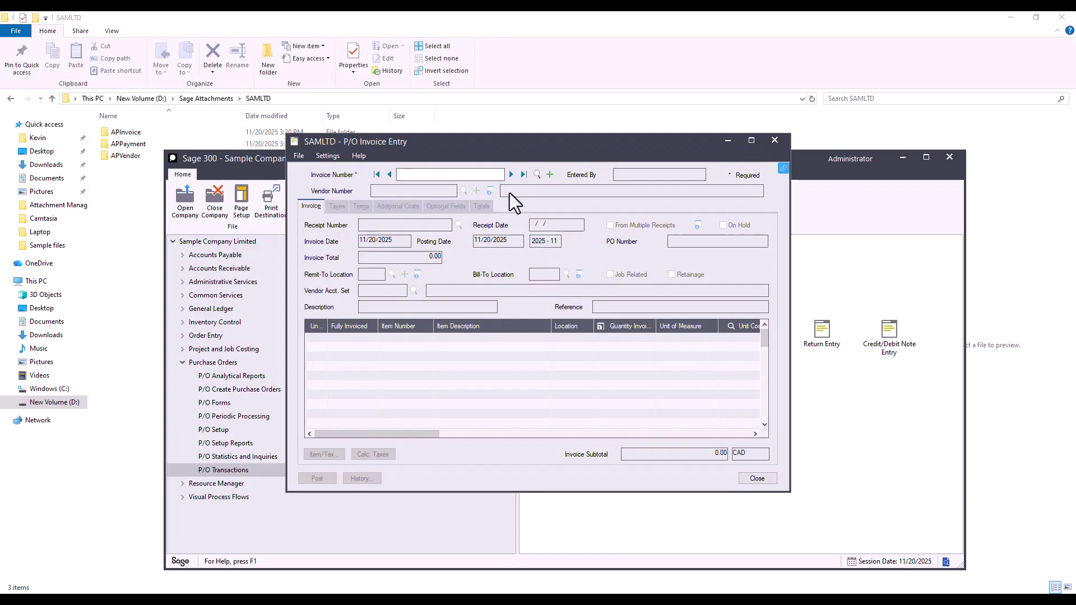
click(510, 175)
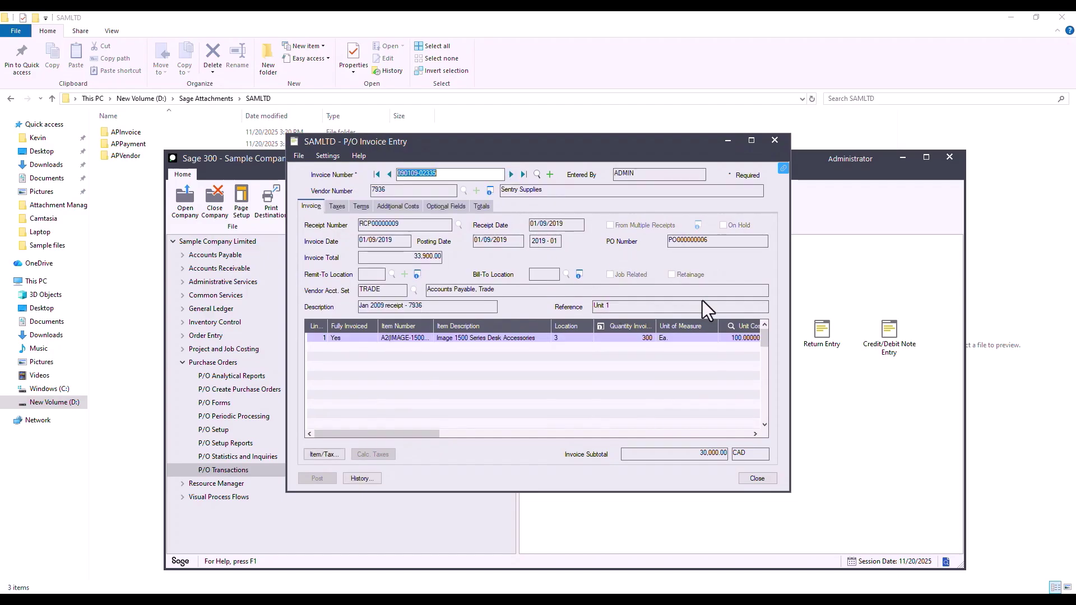
click(783, 169)
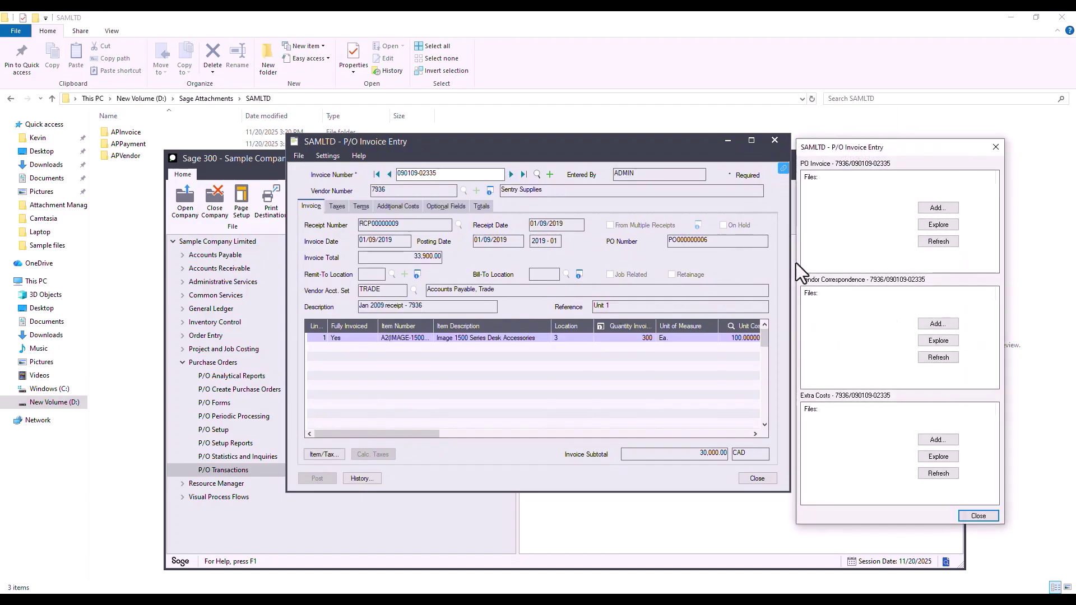
click(950, 208)
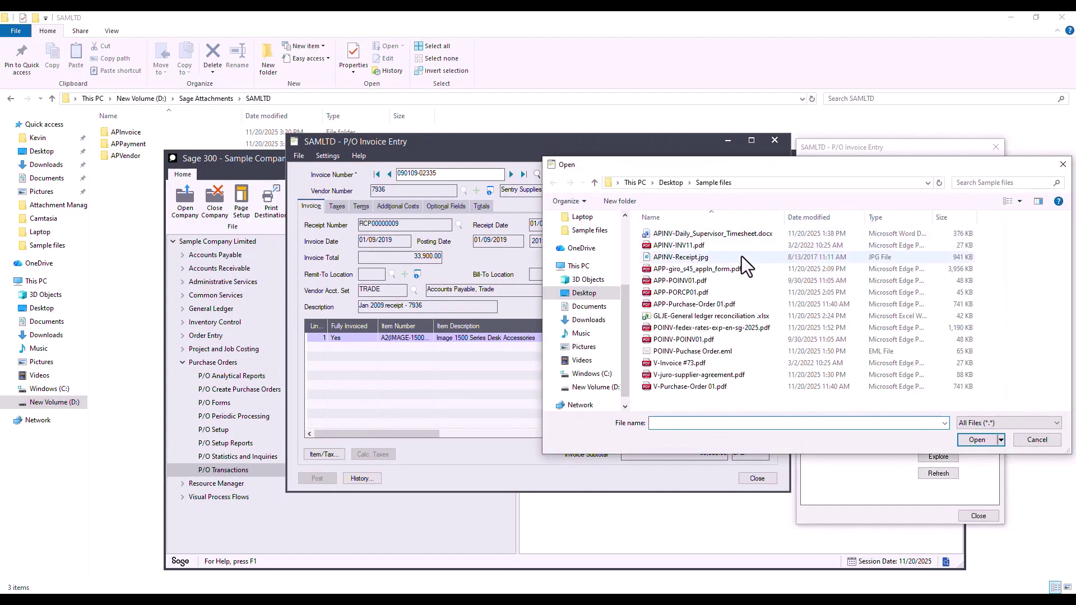
double_click(715, 339)
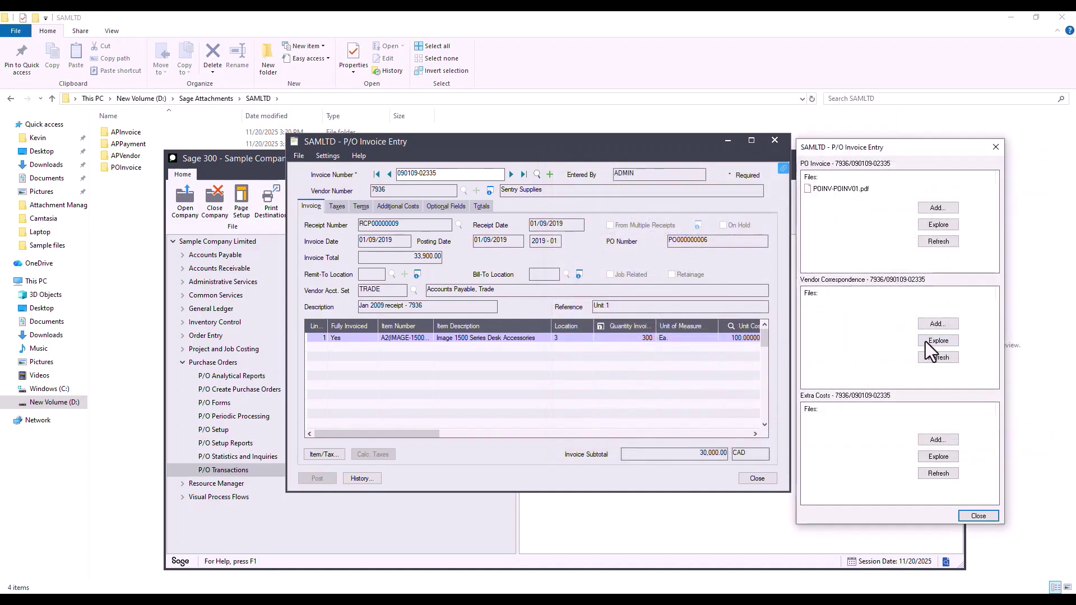
Add POINV-Puchase Order.eml to the P/O invoice's Vendor Correspondence group and POINV-fedex-rates-exp-en-sg-2025.pdf to its Extra Costs group
click(933, 327)
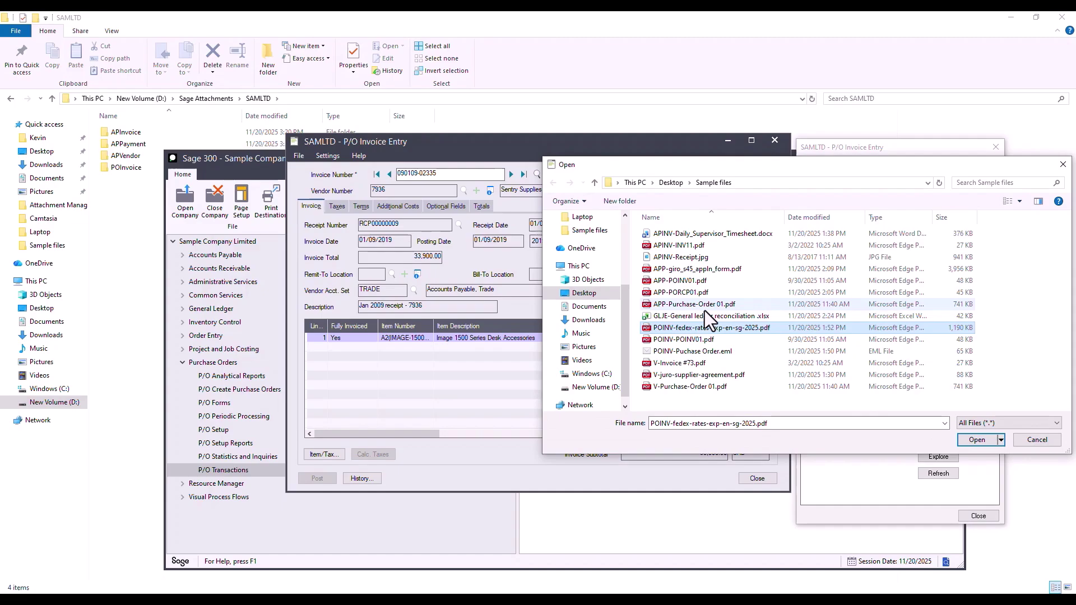
click(719, 351)
double_click(729, 352)
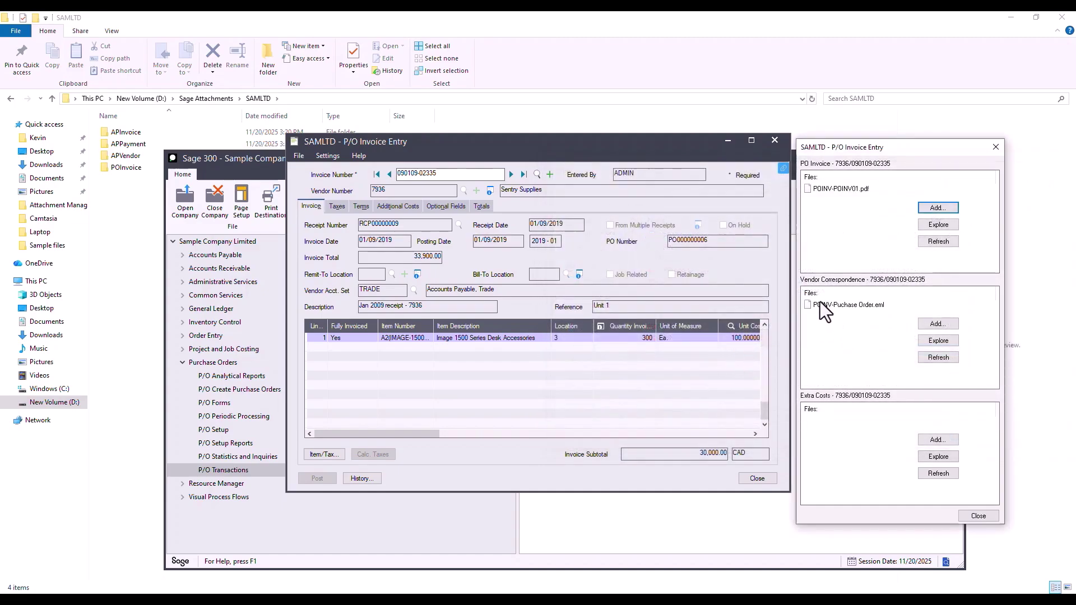
click(937, 440)
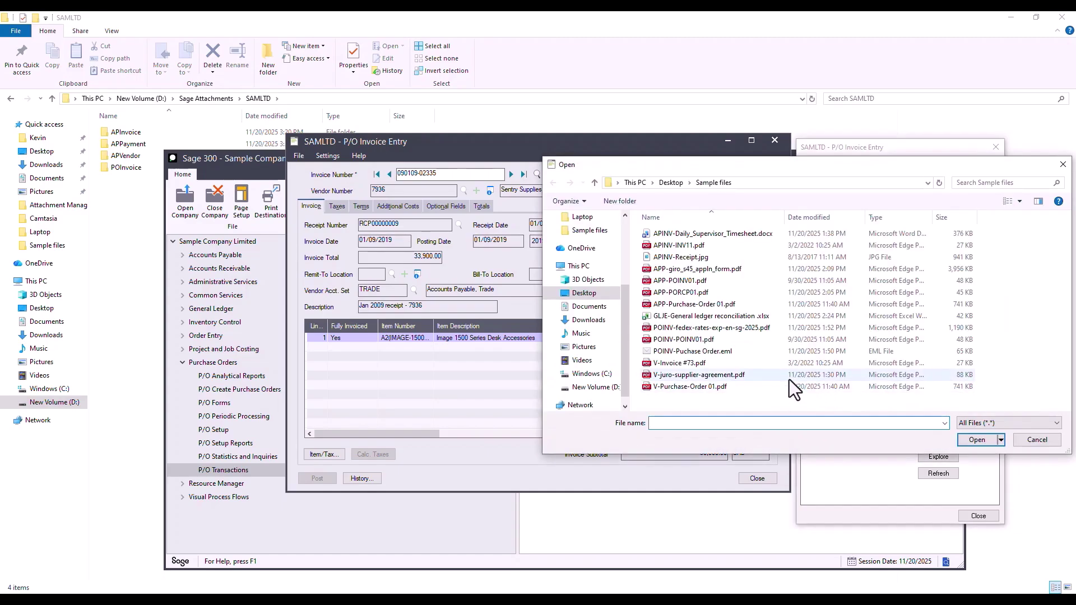
double_click(719, 327)
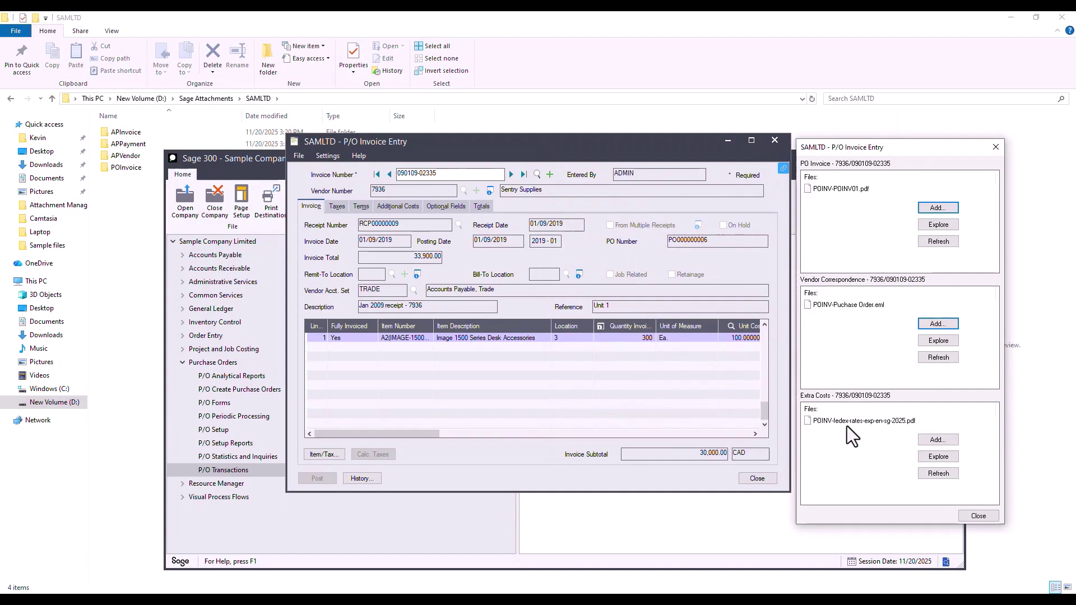
View the FedEx rates PDF attached in the P/O invoice's Extra Costs group and close it
click(846, 425)
double_click(845, 426)
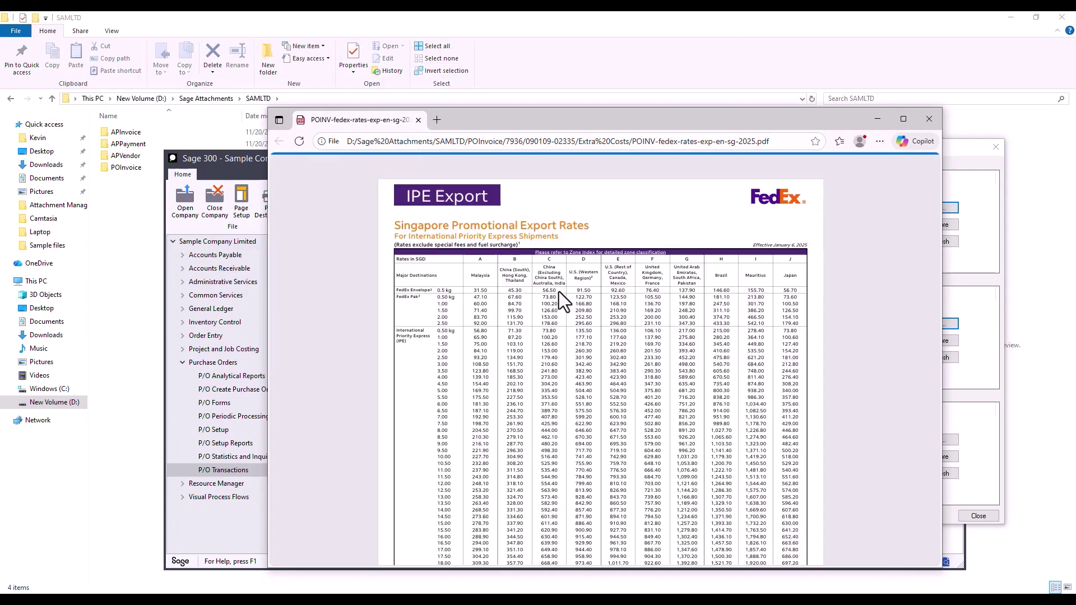
scroll(560, 292, down, 1)
scroll(559, 291, up, 1)
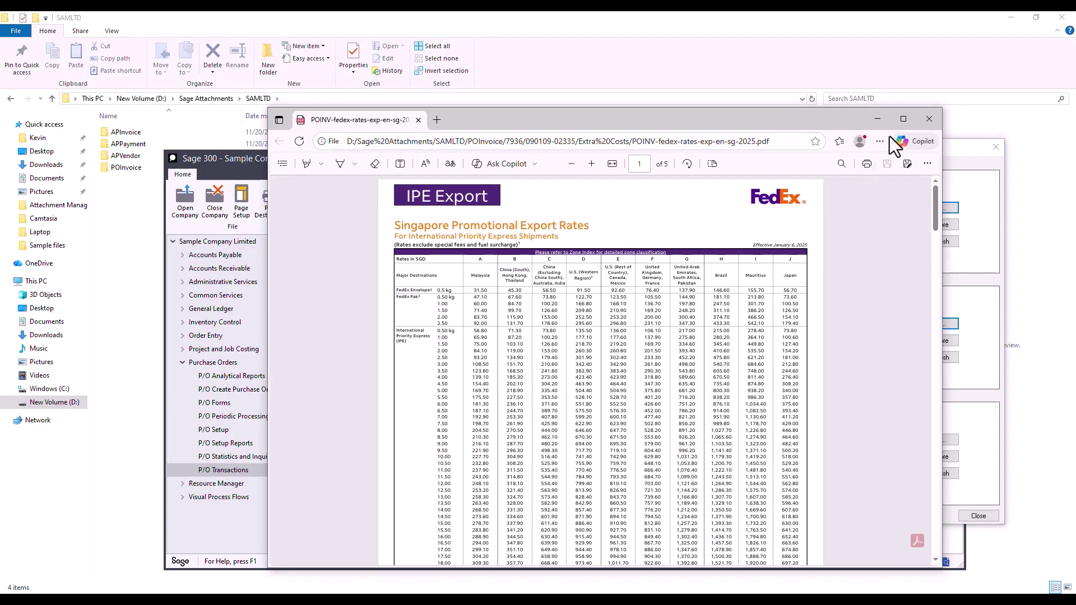
key(ctrl+w)
View the purchase order email attached in the P/O invoice's Vendor Correspondence group and close it
click(828, 308)
double_click(823, 305)
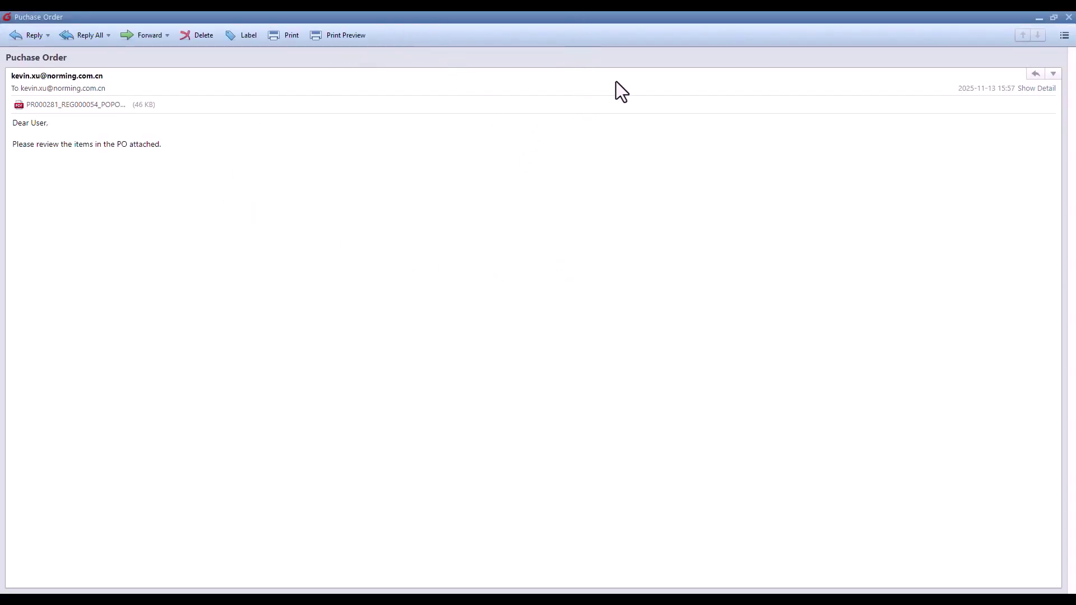
click(1054, 17)
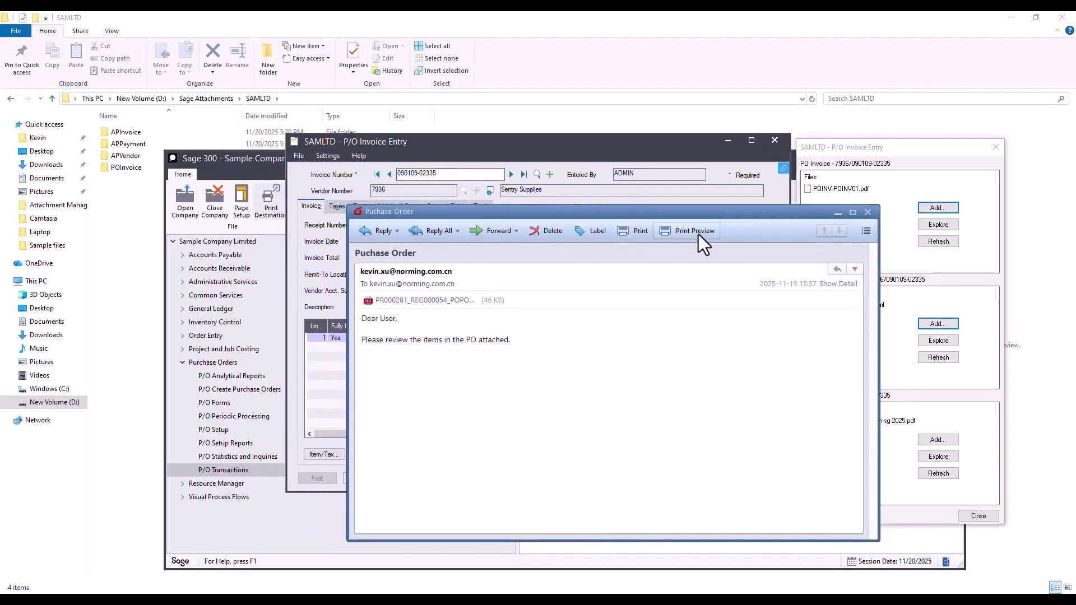
click(867, 210)
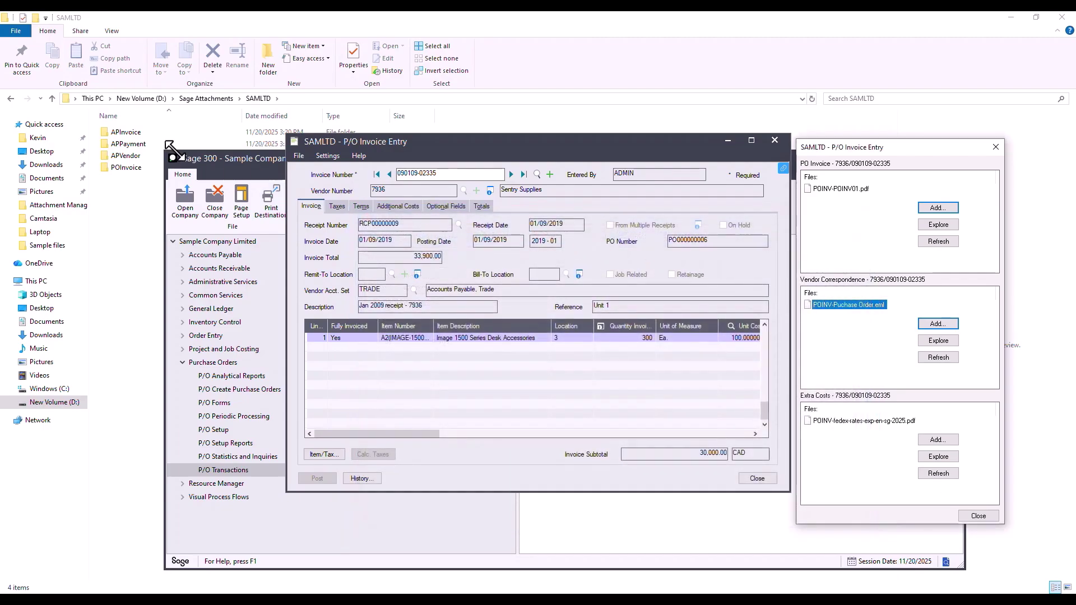
Browse the POInvoice folder in File Explorer down to the subfolder of the displayed Sentry Supplies invoice
click(113, 167)
double_click(113, 167)
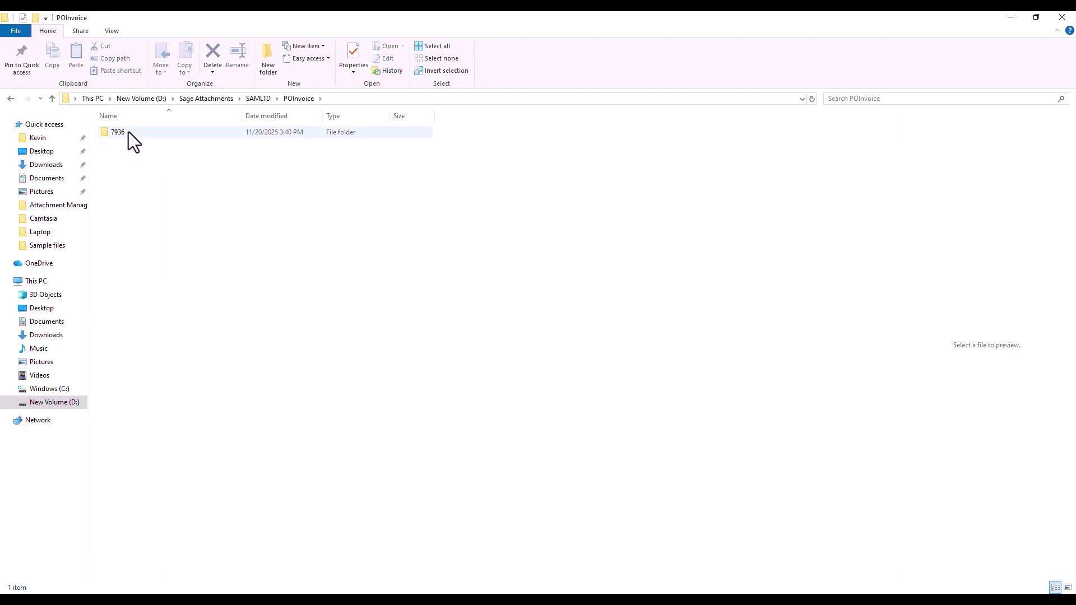
double_click(129, 133)
double_click(193, 136)
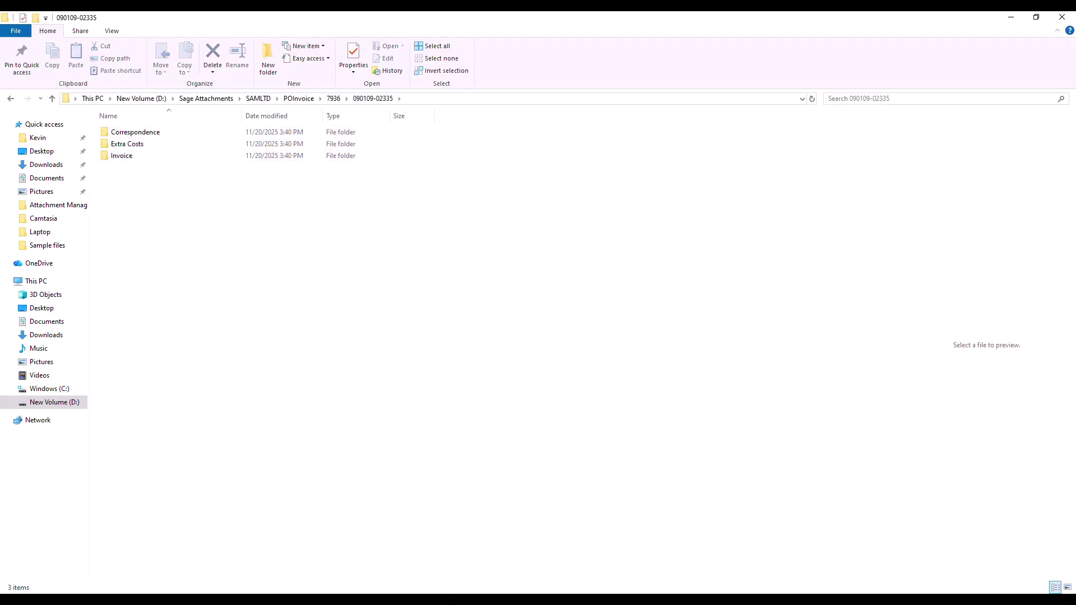
Return to P/O Invoice Entry and explore the storage folder of its PO Invoice attachment group
key(alt+Tab)
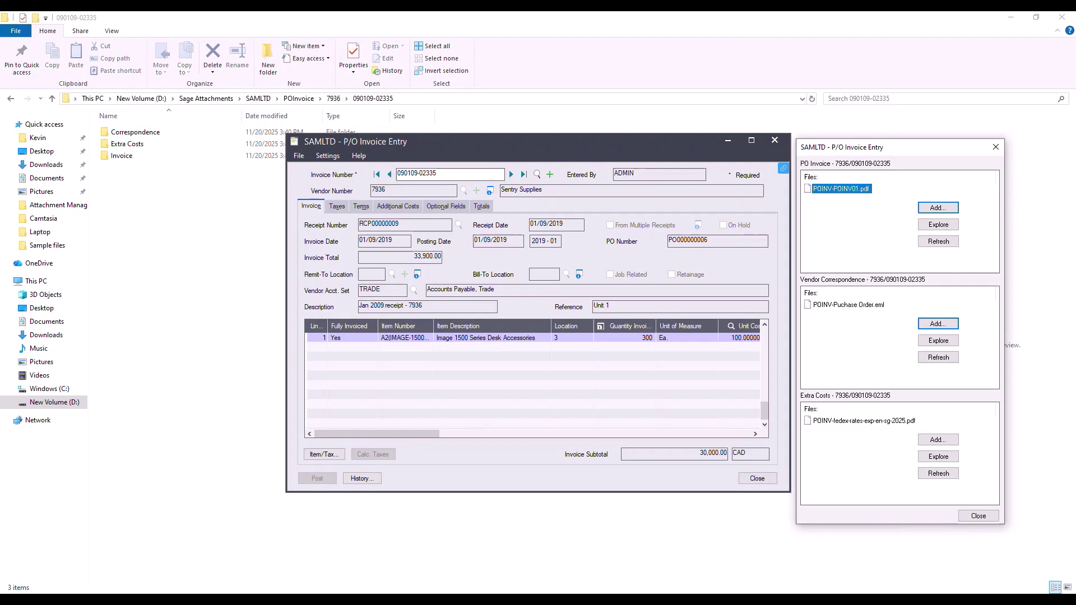
click(936, 225)
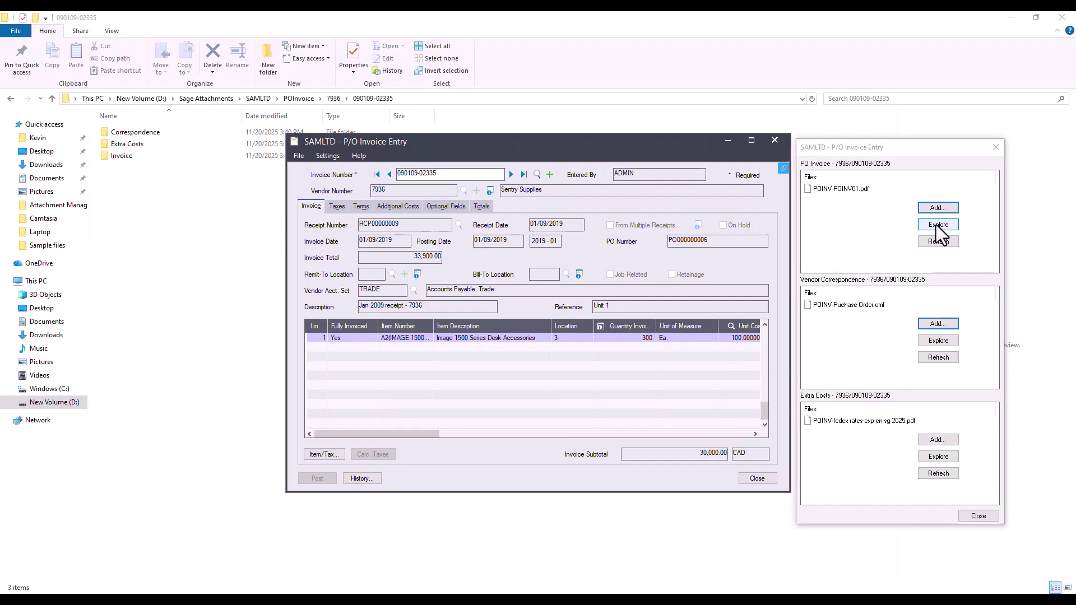
drag(583, 153, 956, 190)
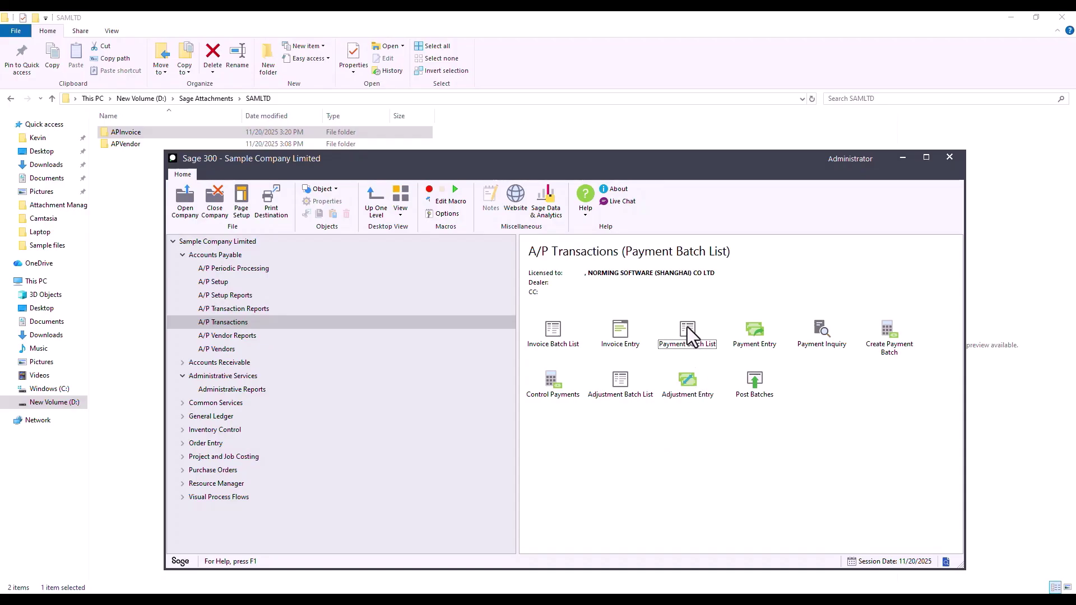
Open A/P payment batch 55 from the Payment Batch List and add APP-Purchase-Order 01.pdf to the first entry's PO attachment group
double_click(687, 326)
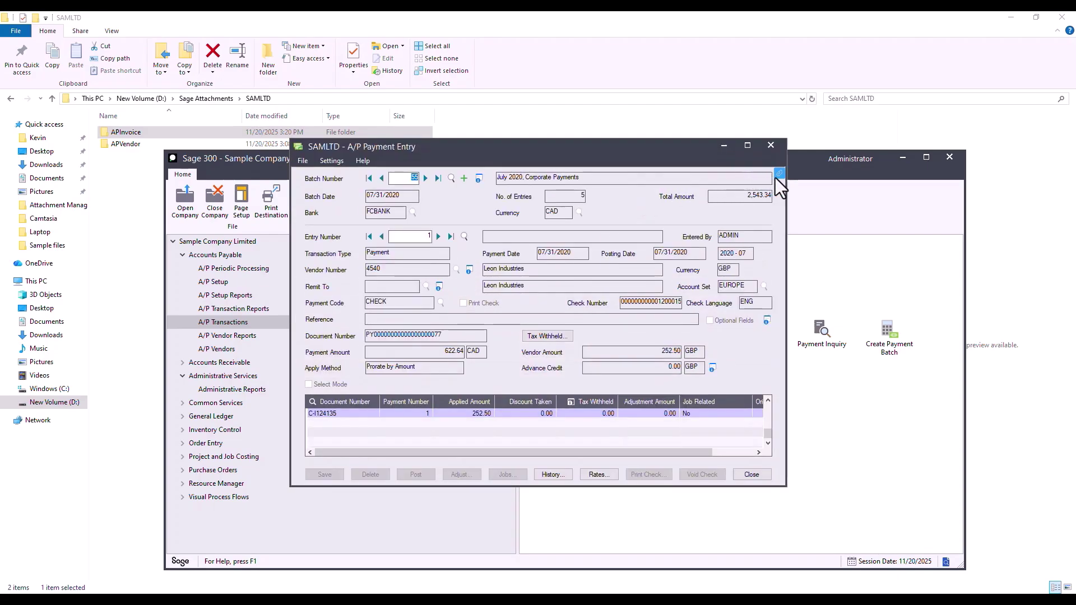
click(777, 176)
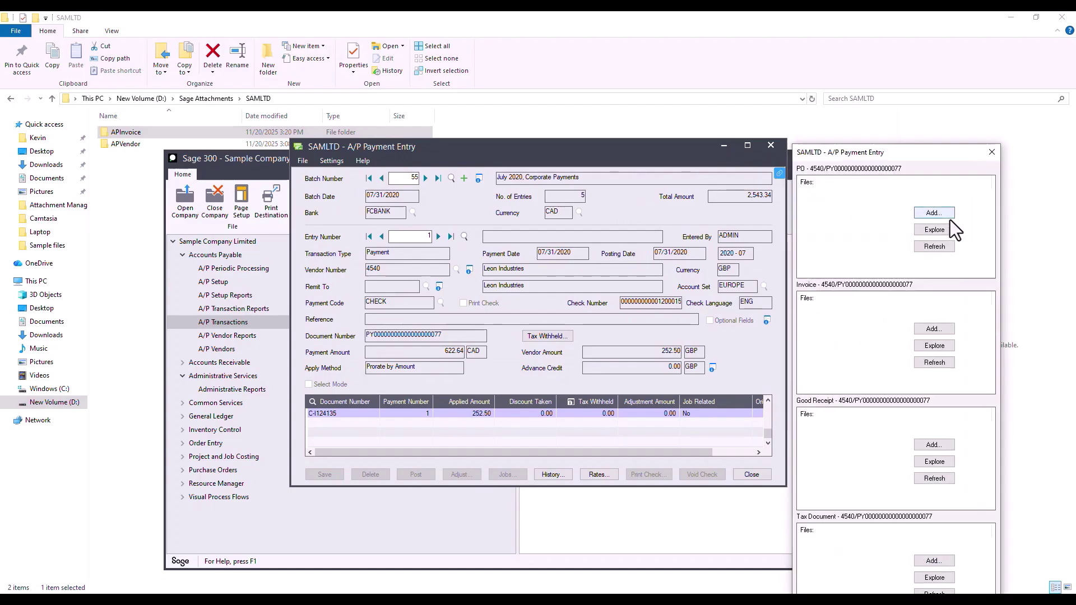
click(946, 217)
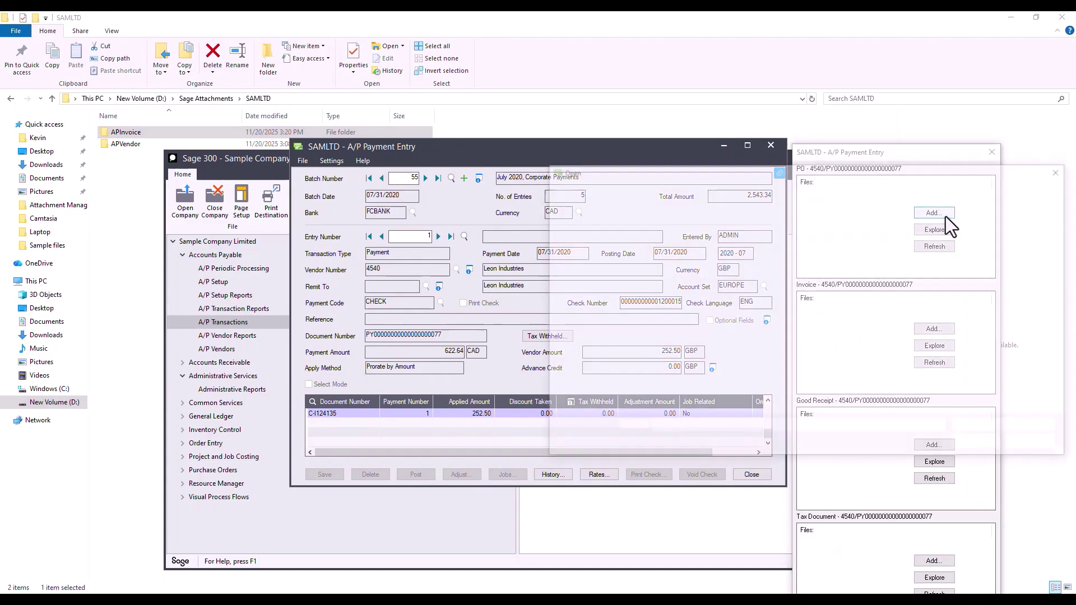
double_click(696, 308)
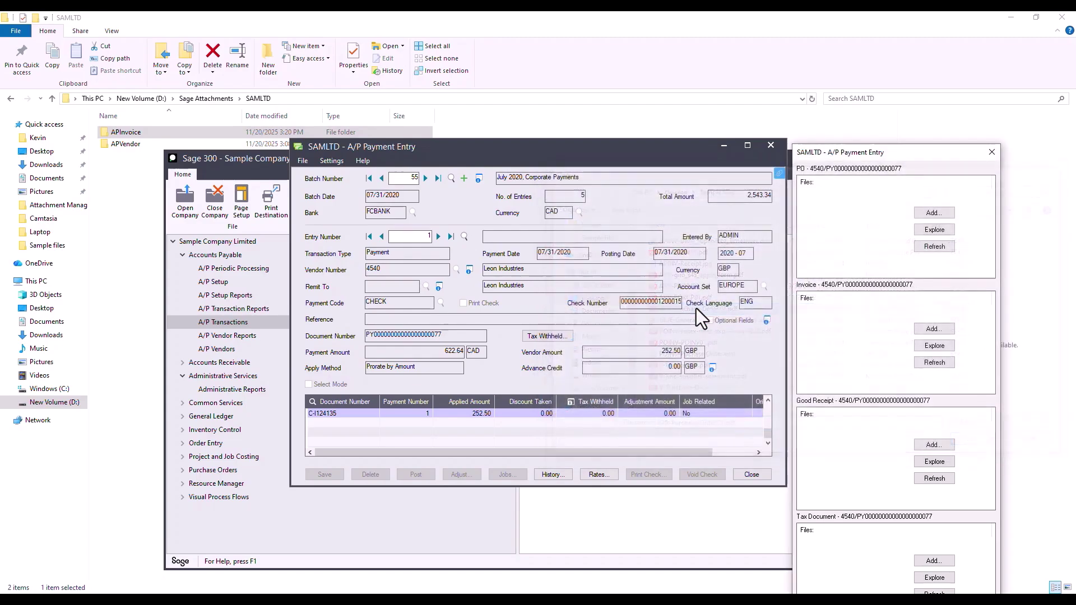
Add POINV-POINV01.pdf to the A/P payment's Invoice group and APP-PORCP01.pdf to its Good Receipt group
click(920, 331)
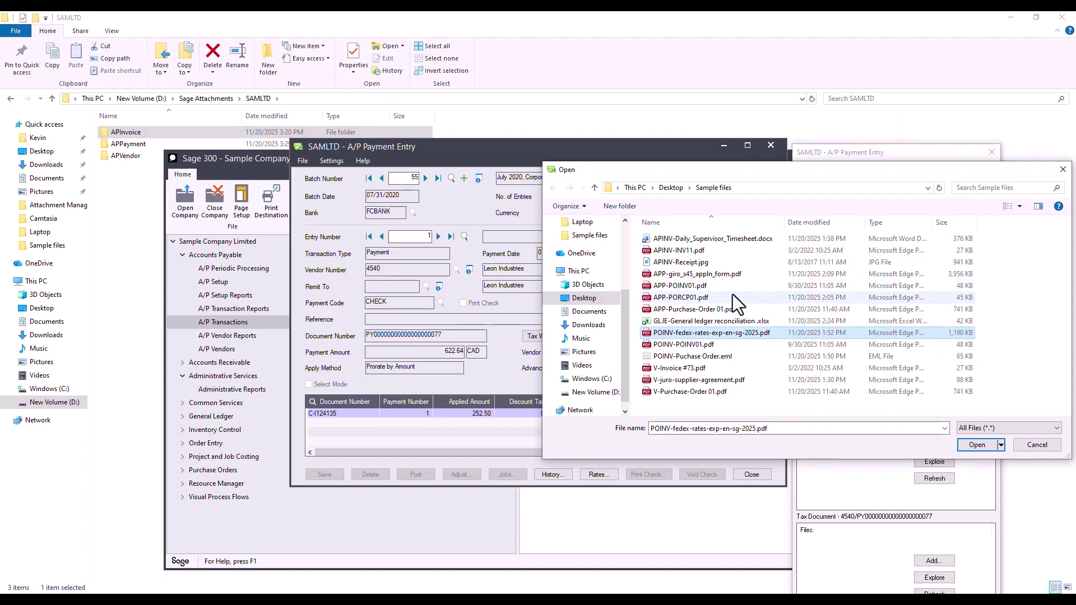
double_click(715, 344)
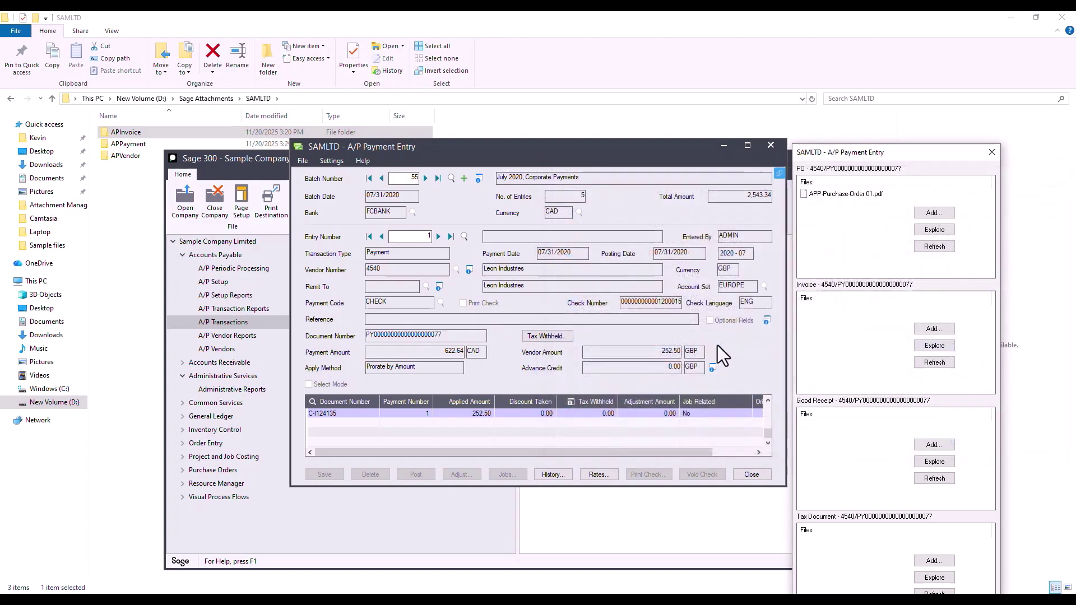
click(930, 445)
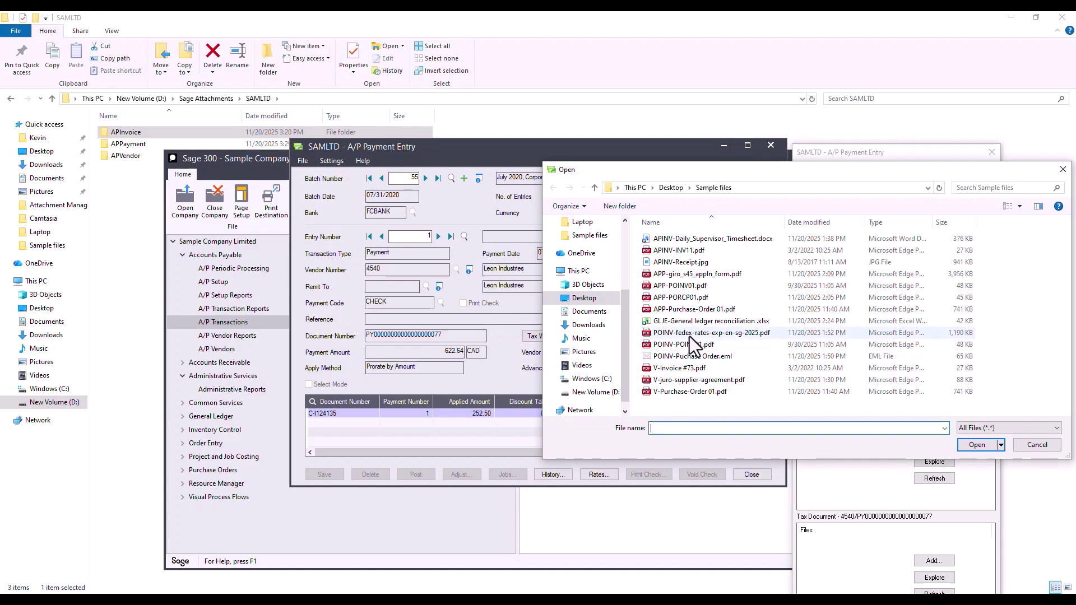
double_click(684, 294)
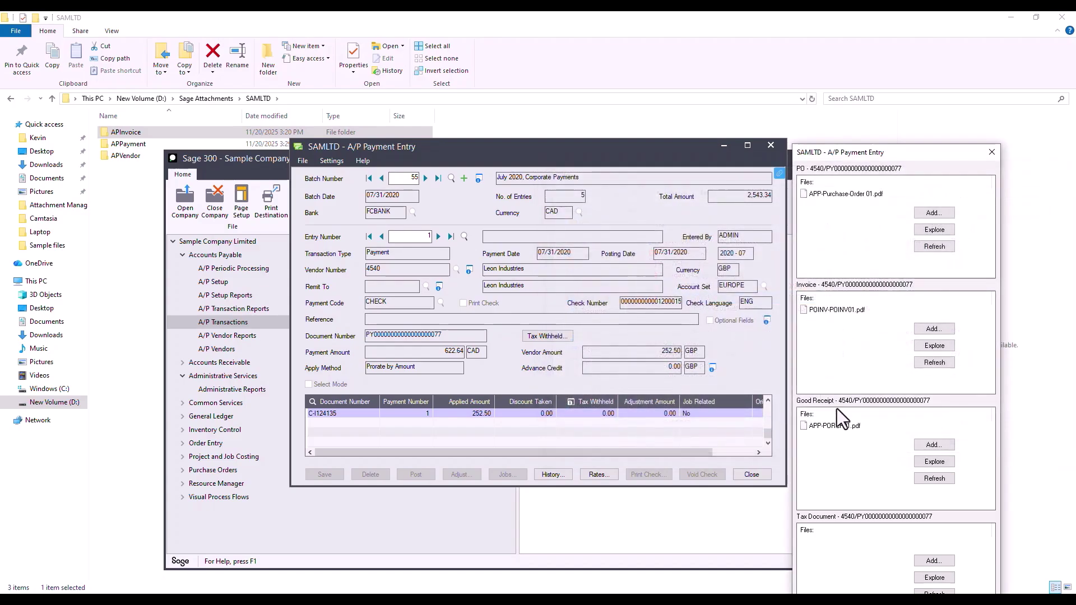
Add APP-giro_s45_appln_form.pdf to the A/P payment's Tax Document attachment group and view the attached form
click(934, 560)
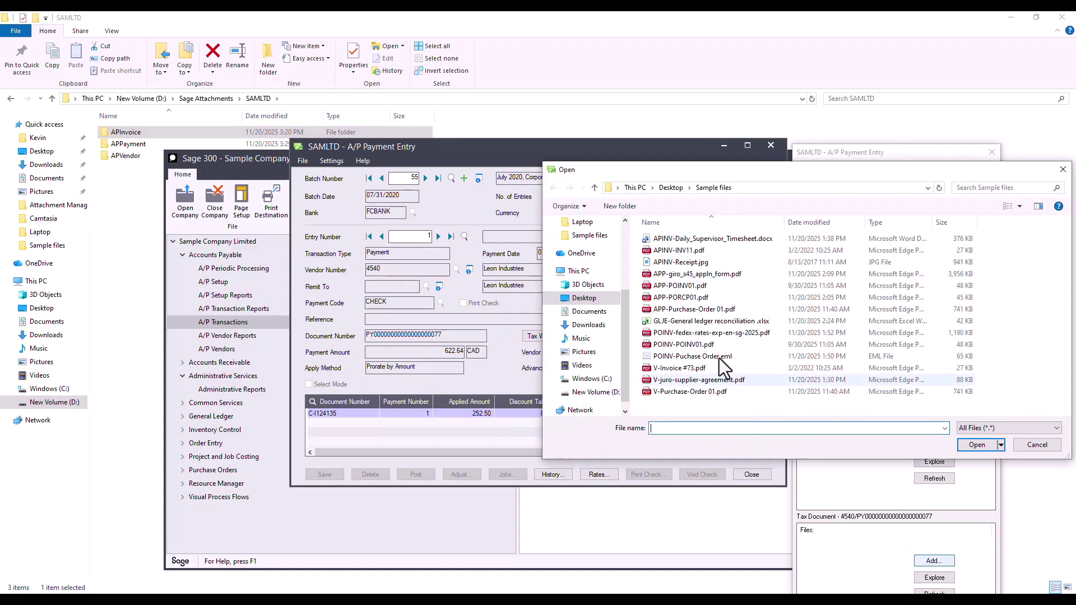
double_click(702, 276)
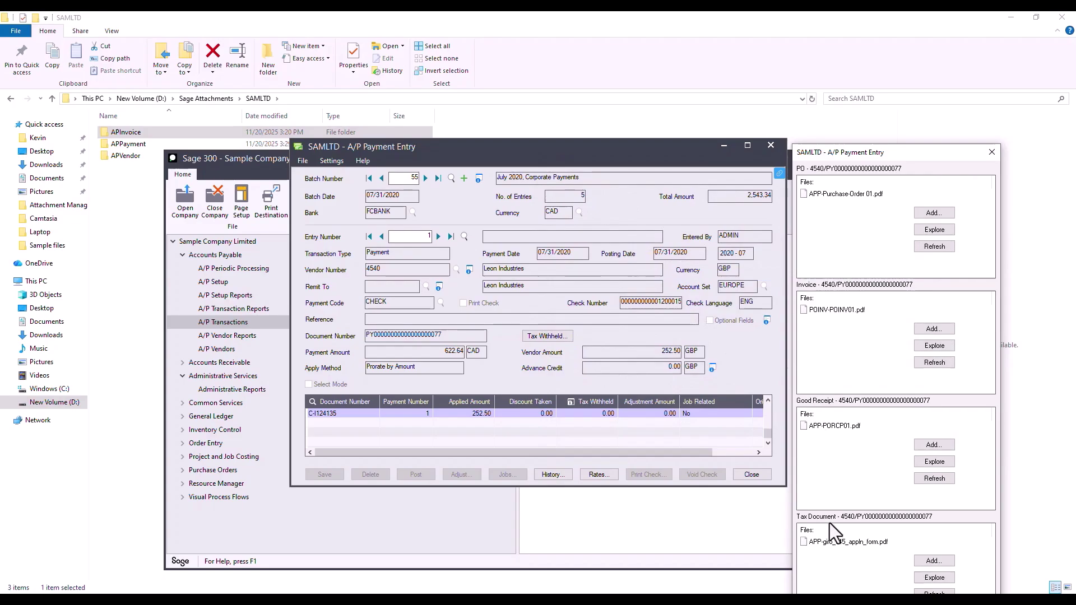
double_click(823, 540)
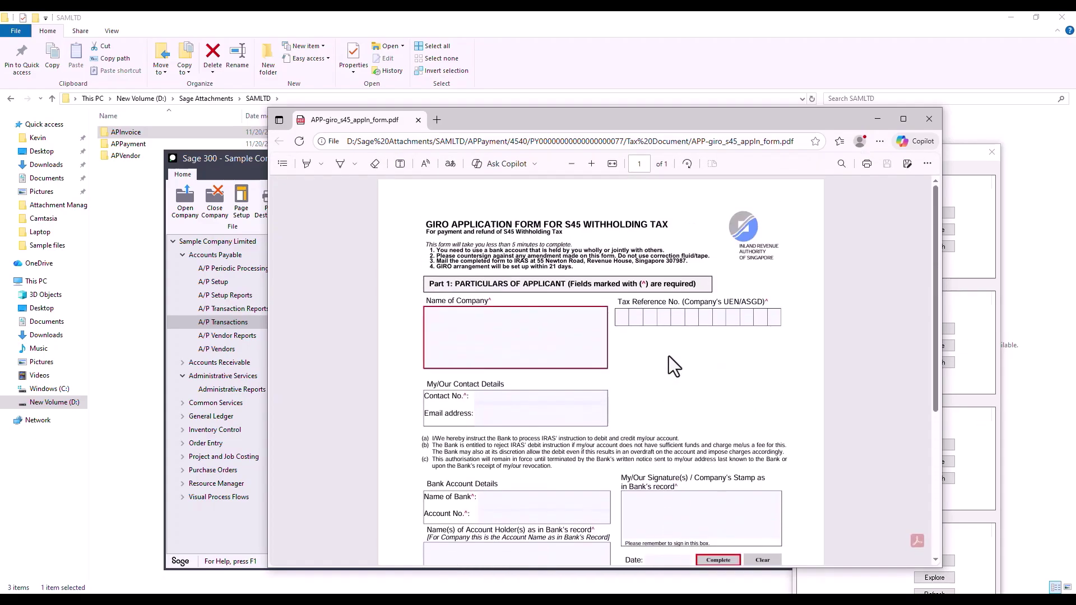
click(929, 119)
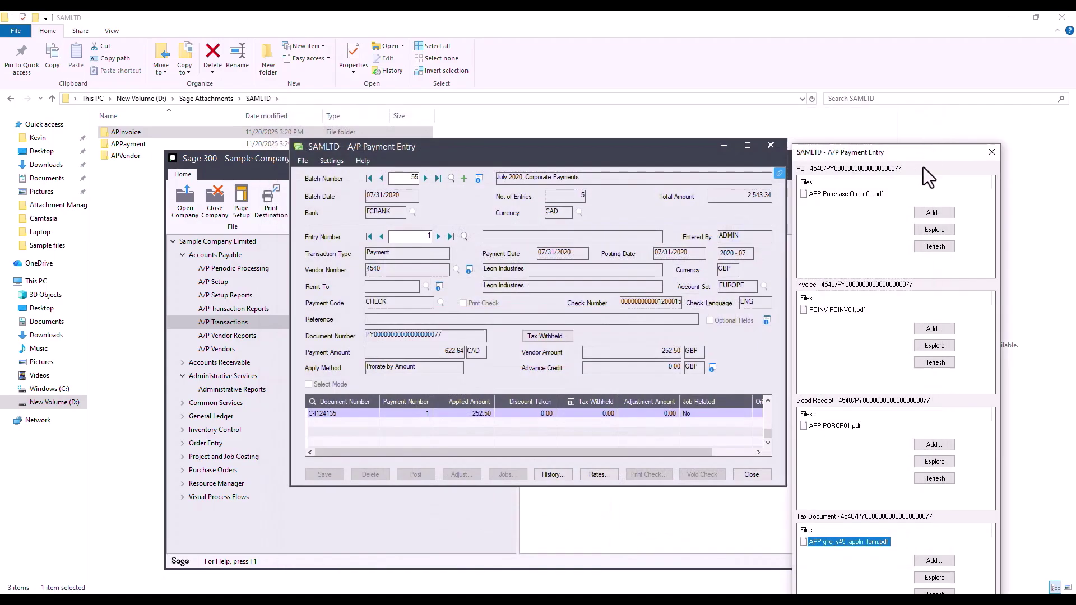
click(878, 258)
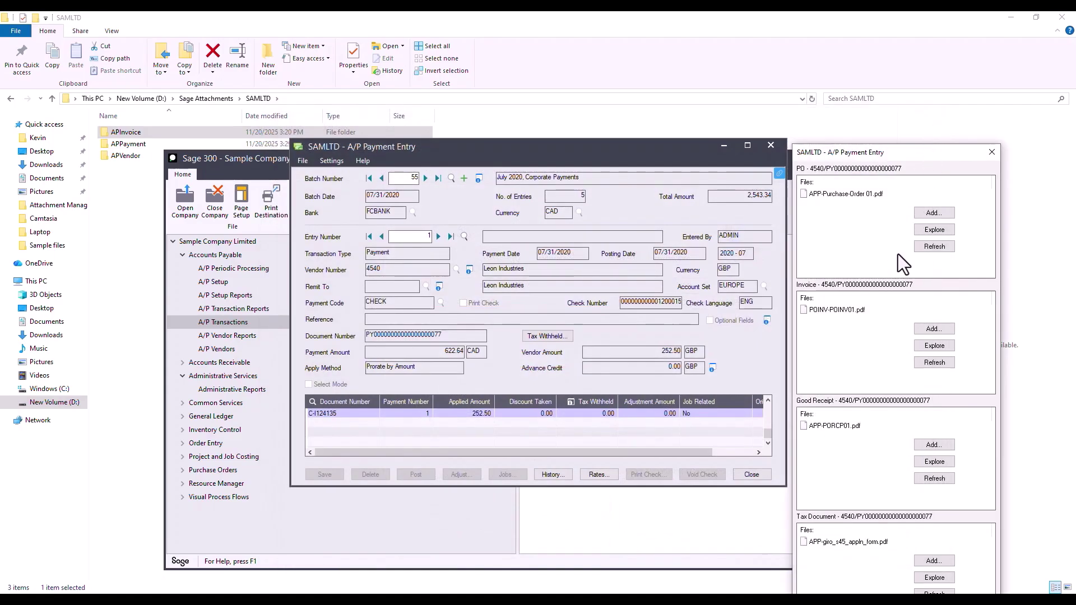
click(927, 213)
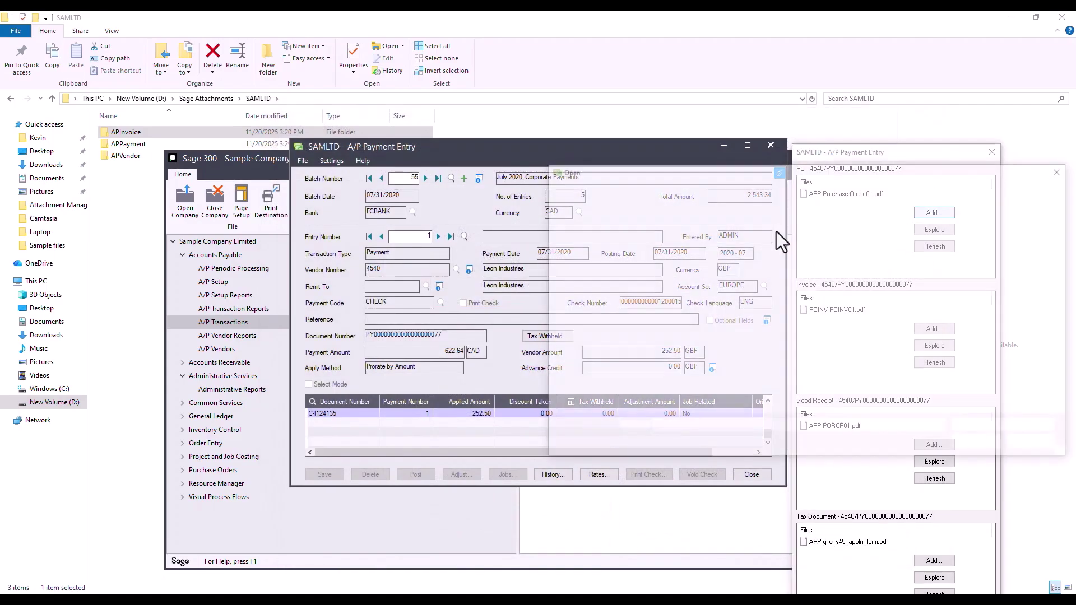
click(818, 310)
click(1037, 444)
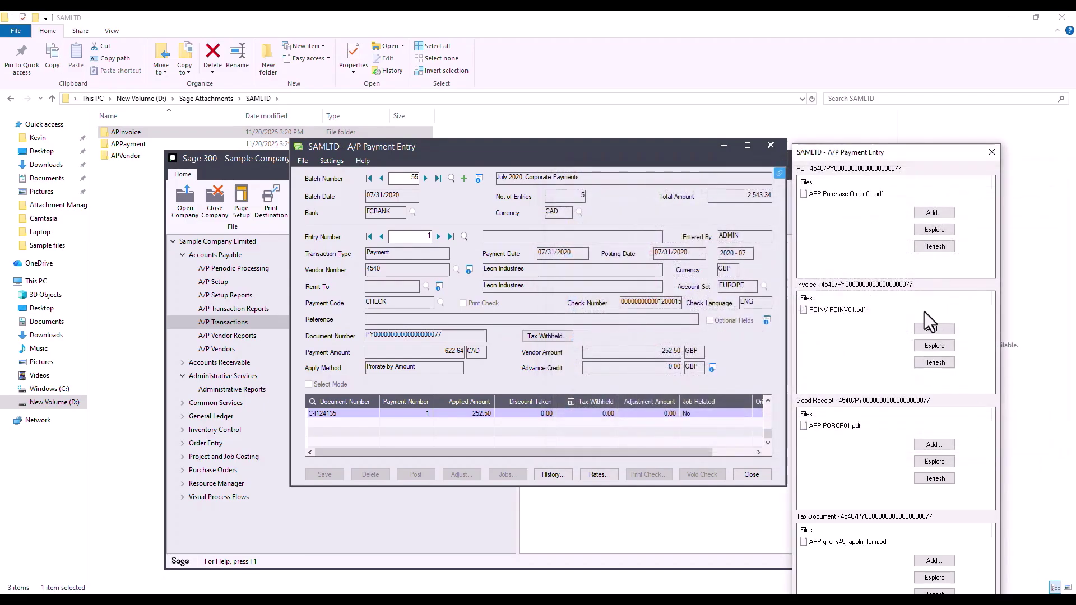
View APP-Purchase-Order 01.pdf from the A/P payment's PO attachment group and close it
click(852, 191)
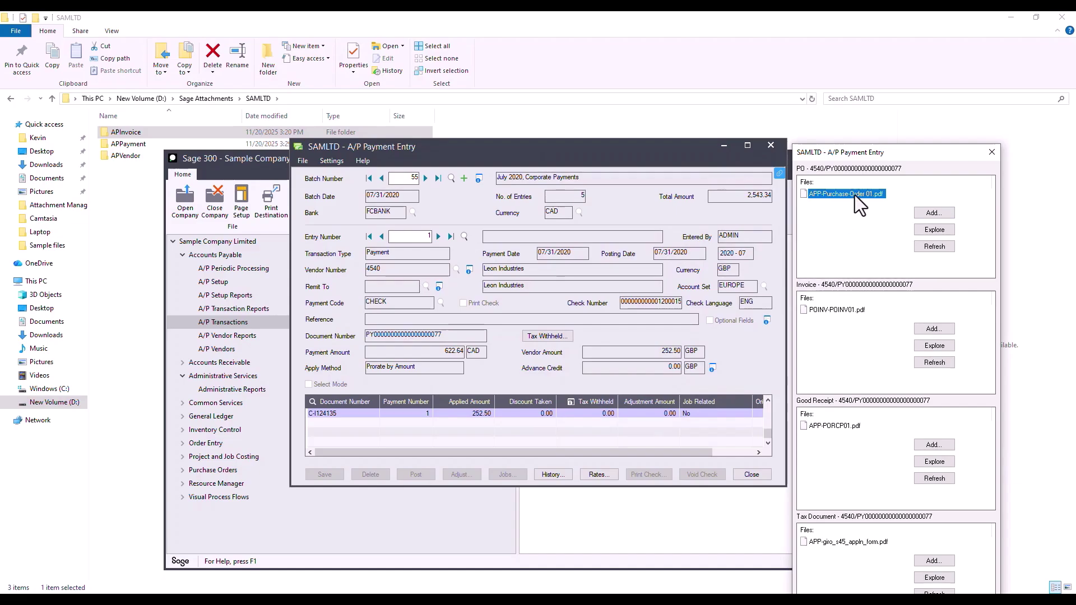
double_click(855, 195)
click(848, 193)
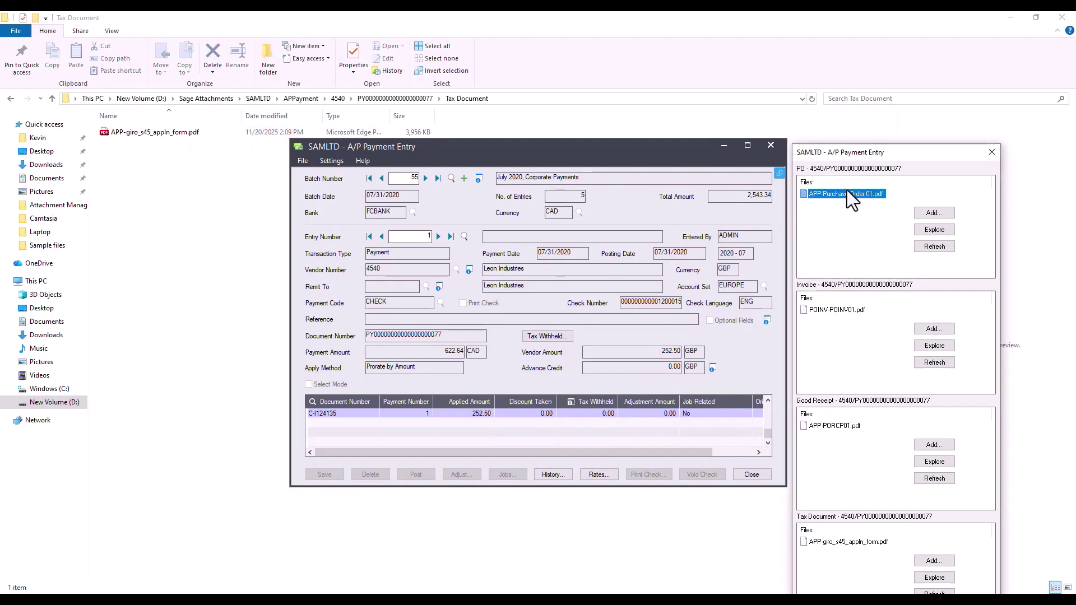
double_click(852, 194)
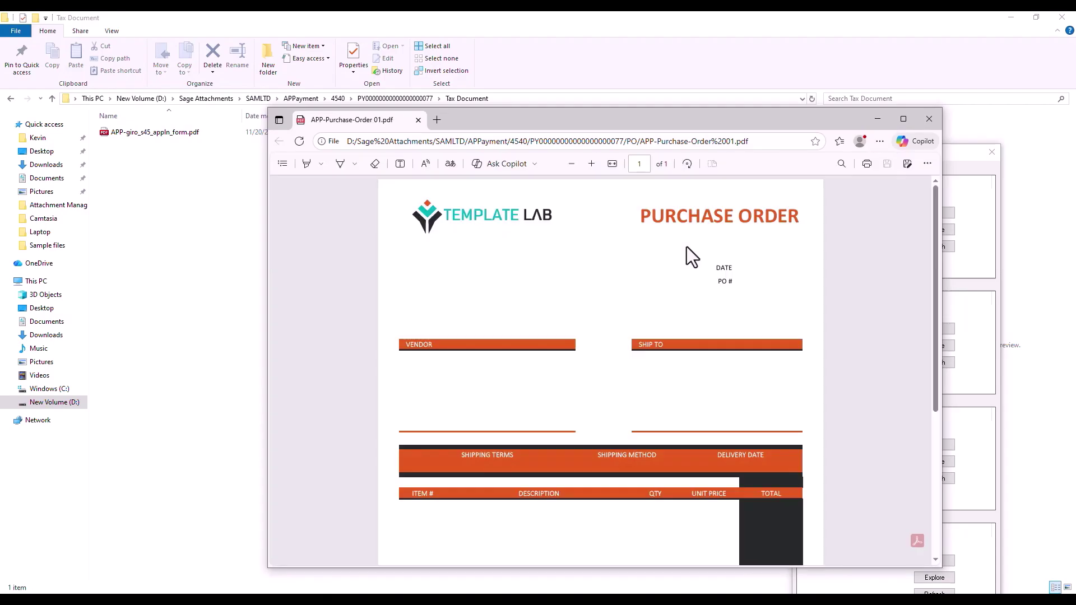
scroll(687, 247, down, 1)
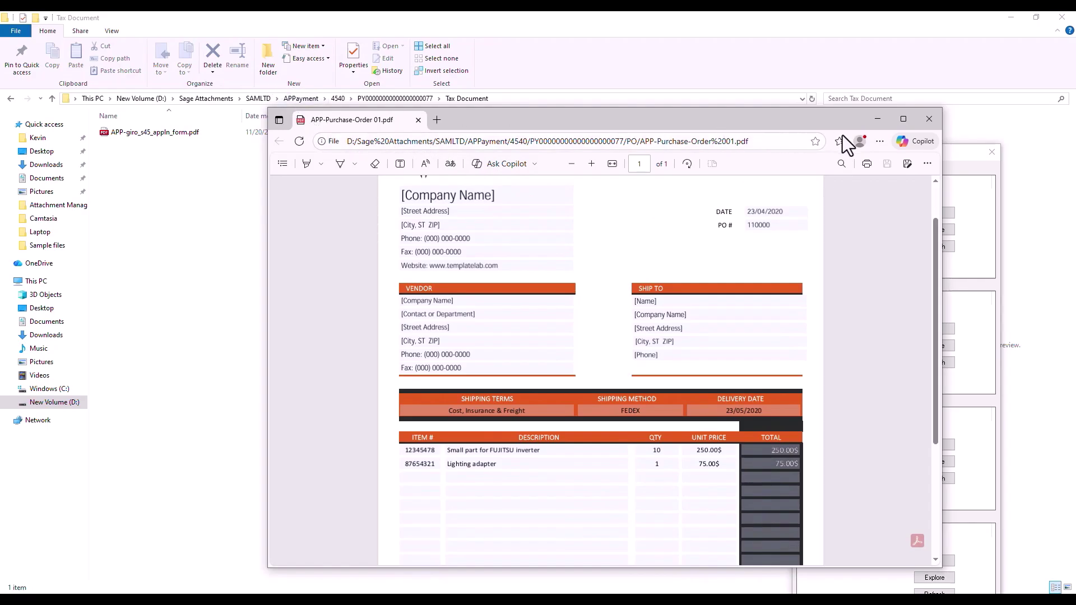
click(929, 118)
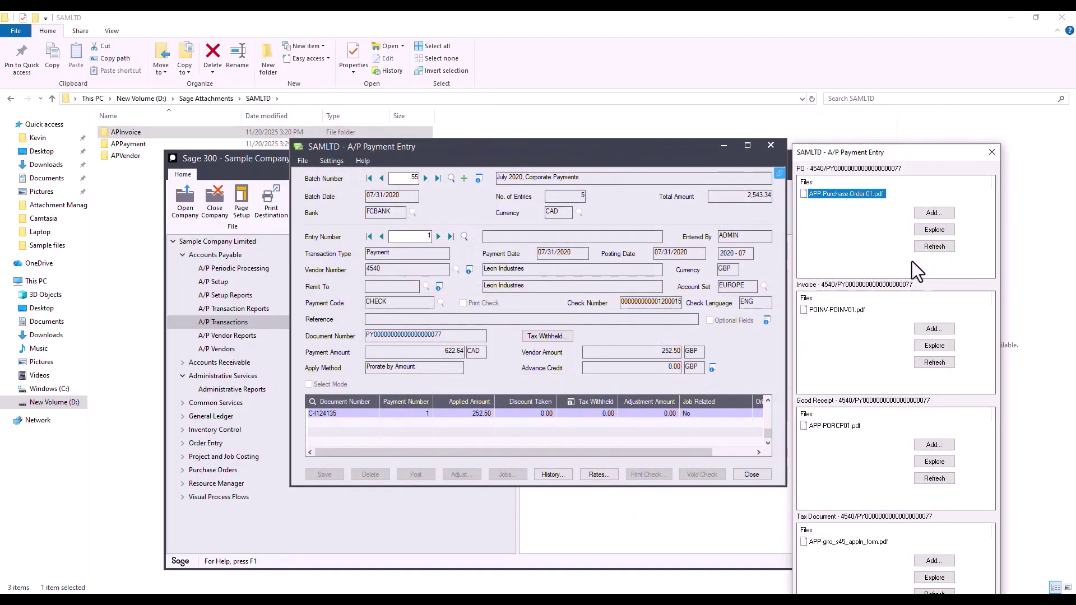
View APP-PORCP01.pdf from the A/P payment's Good Receipt attachment group and close it
click(836, 424)
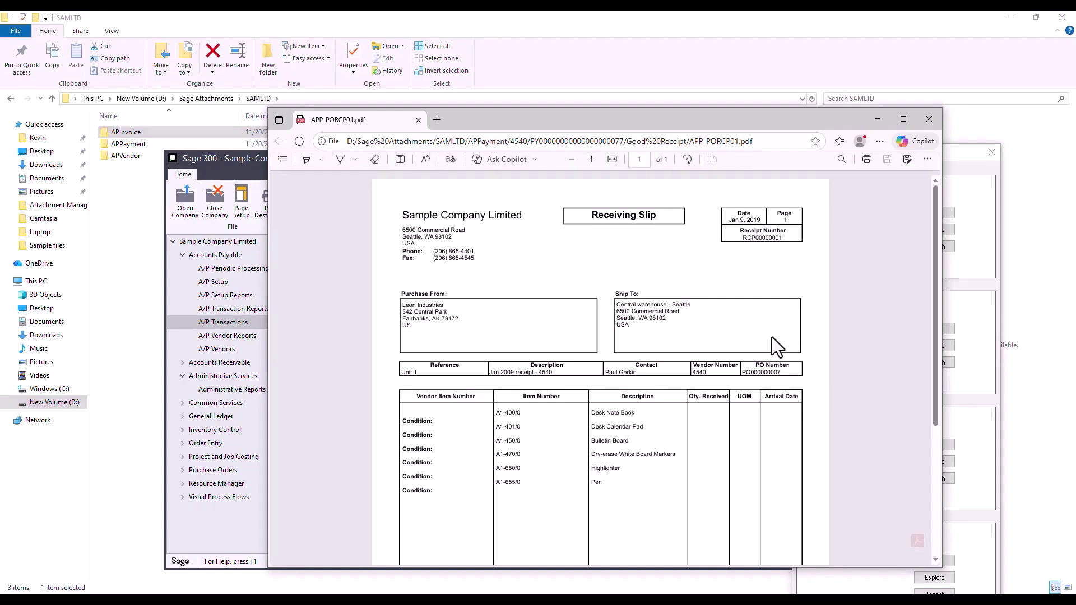
scroll(792, 353, down, 3)
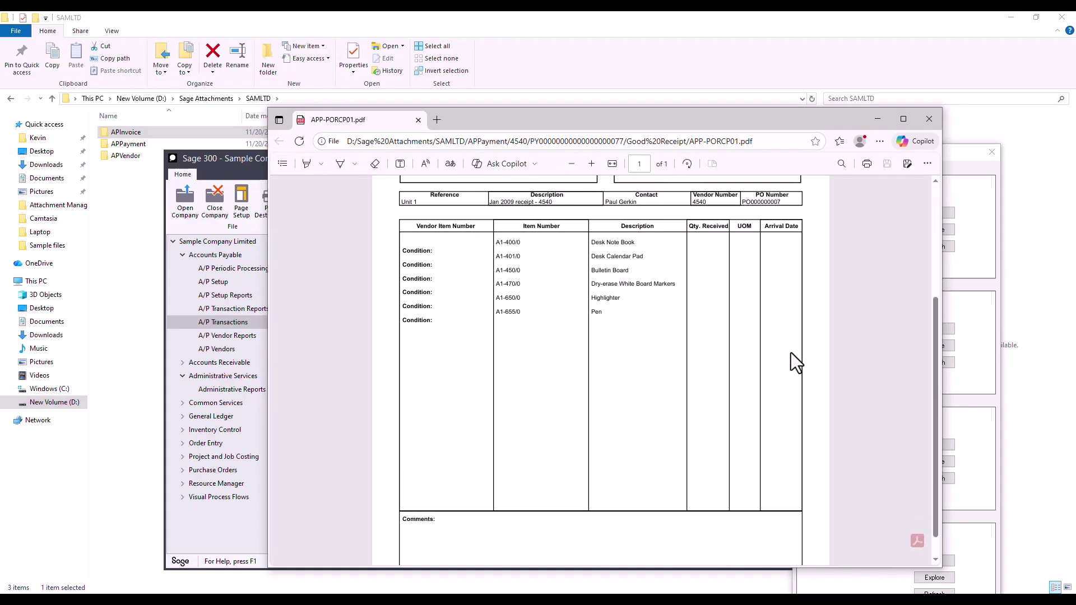
scroll(791, 353, up, 3)
click(929, 120)
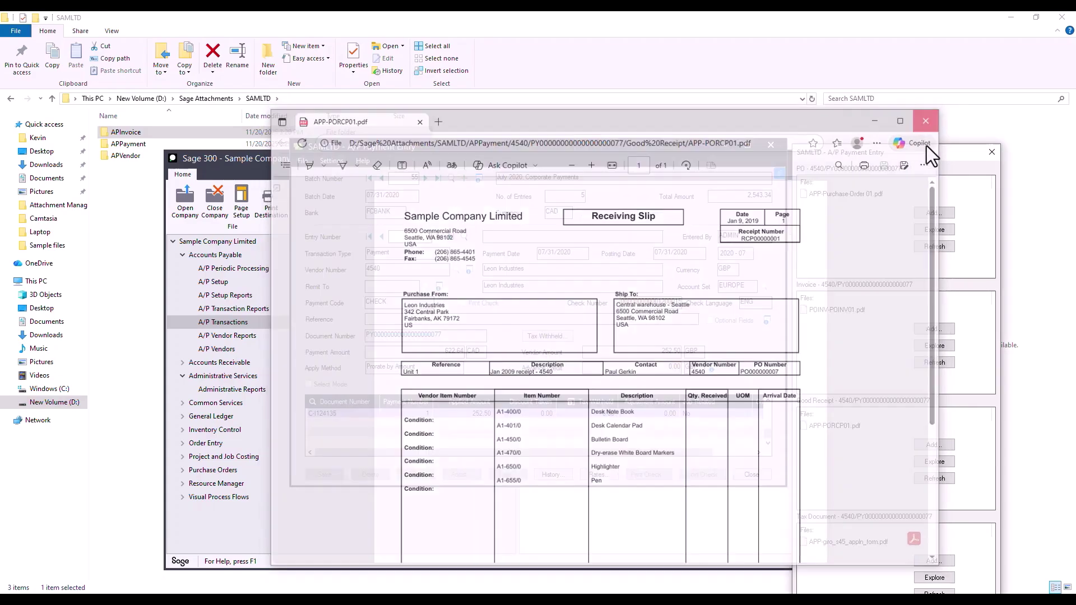
View POINV-POINV01.pdf from the A/P payment's Invoice attachment group and close it
click(852, 312)
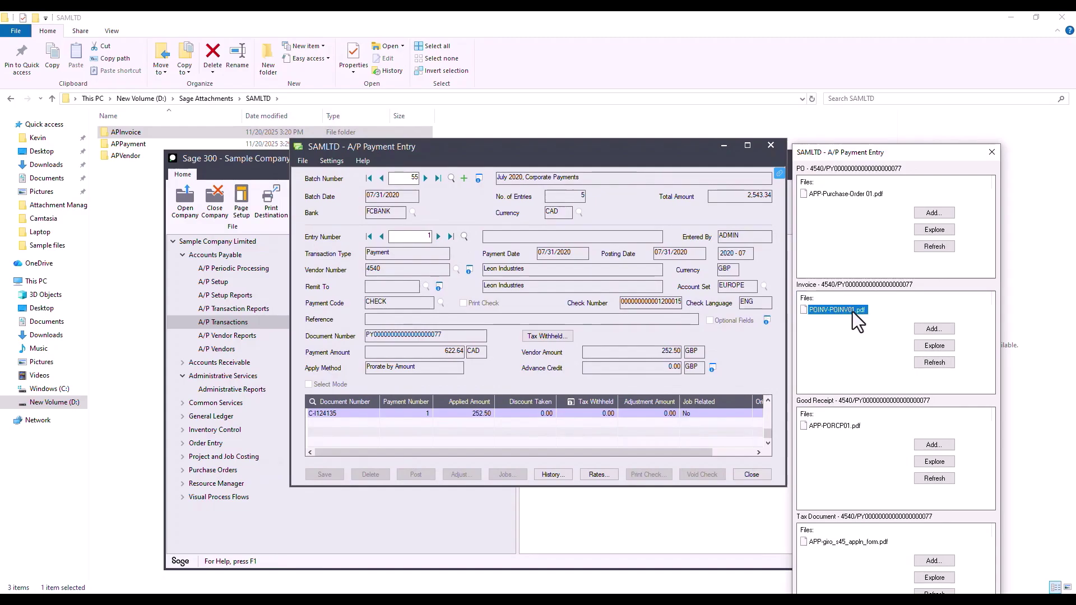
double_click(844, 307)
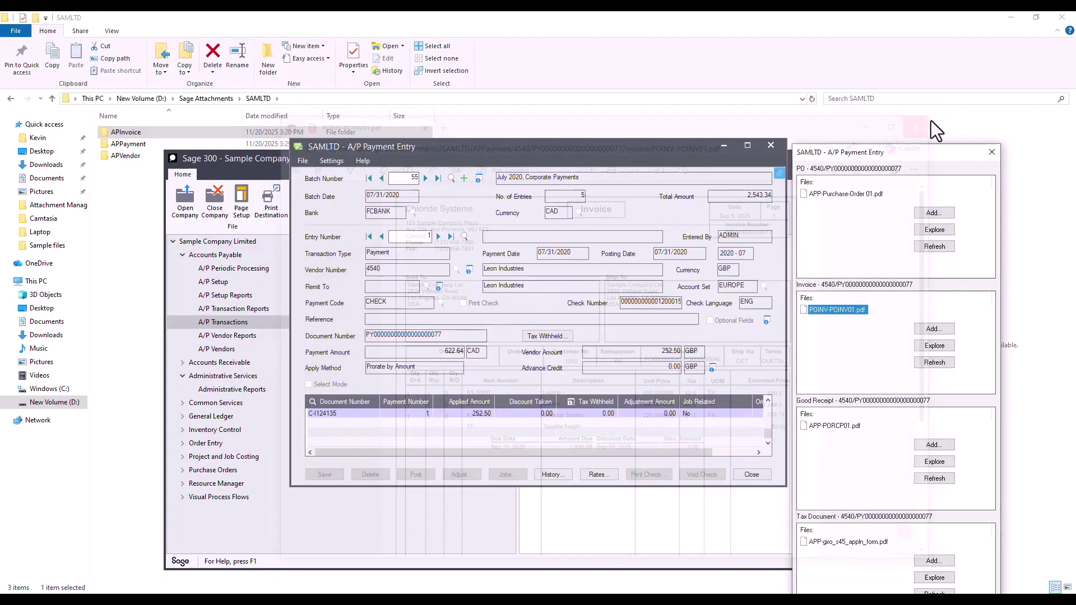
click(929, 120)
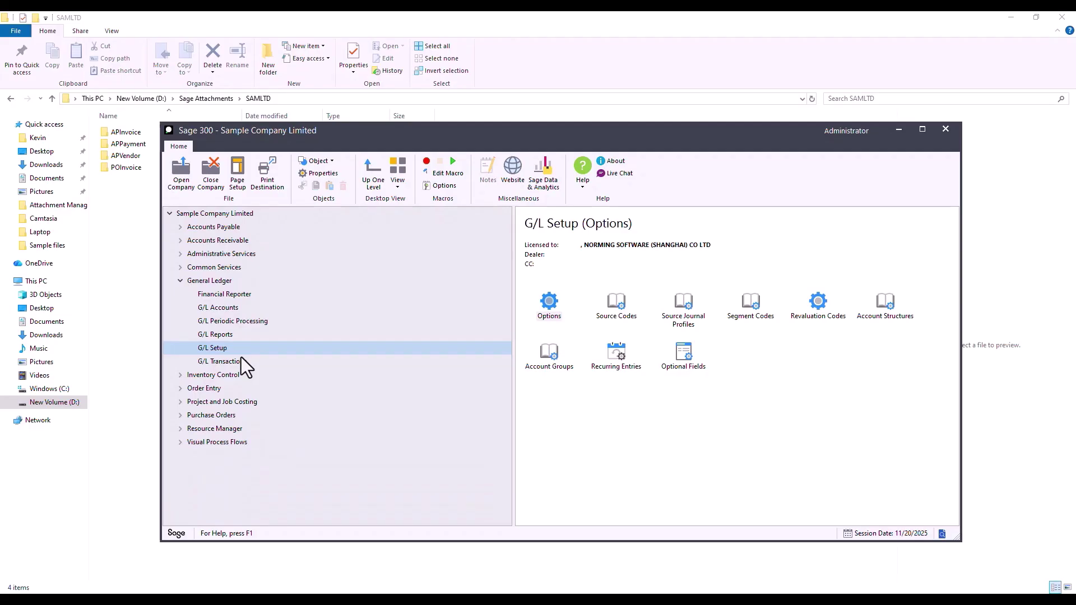
Open G/L batch 000207 from the G/L Batch List, drill down to its source A/P invoice and show the invoice's attachments
click(240, 360)
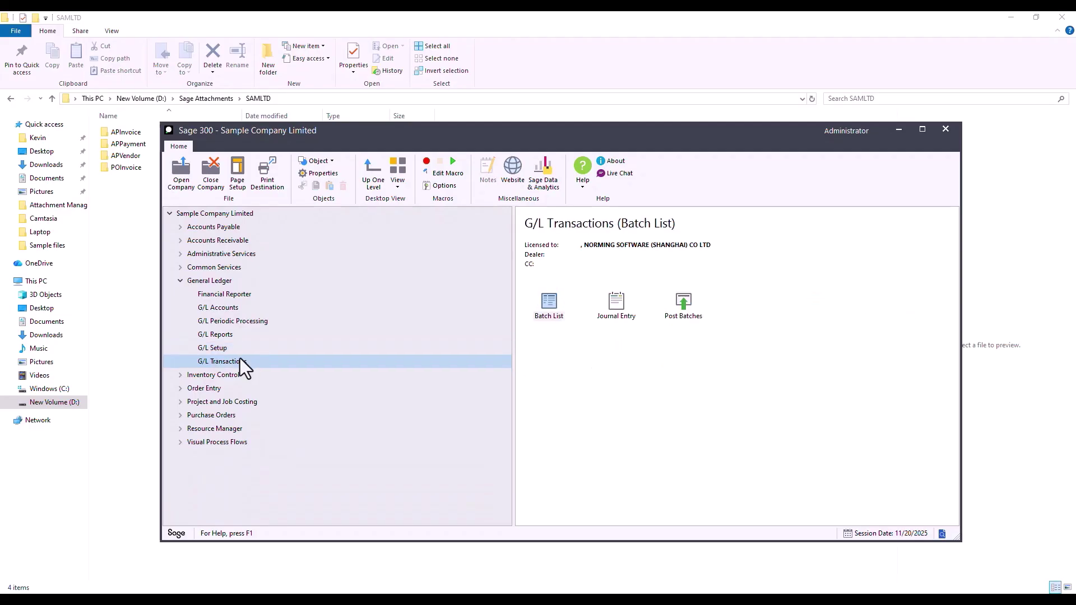
click(548, 335)
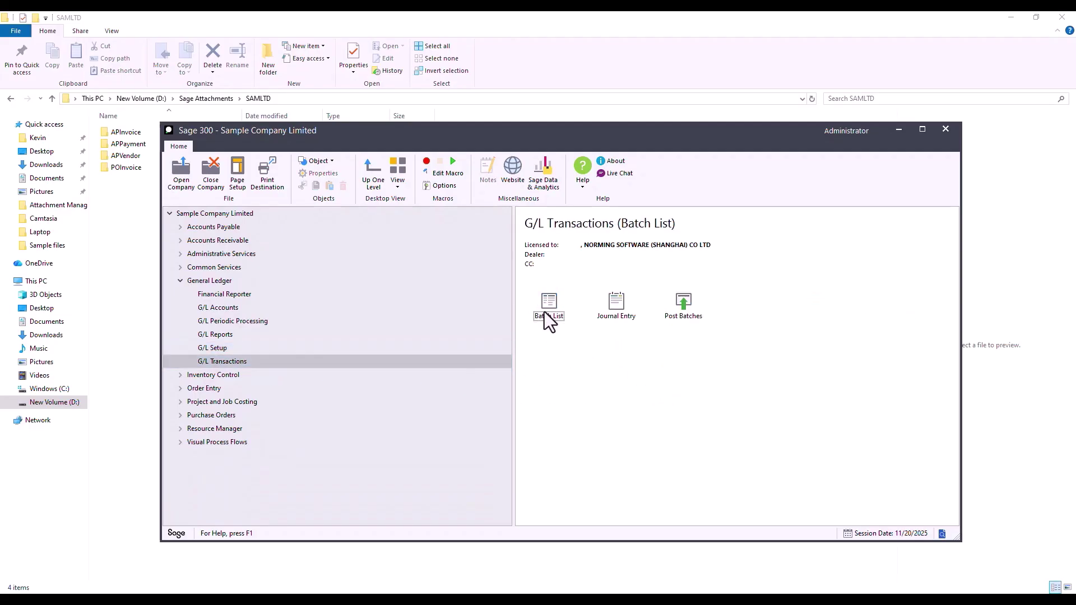
double_click(544, 313)
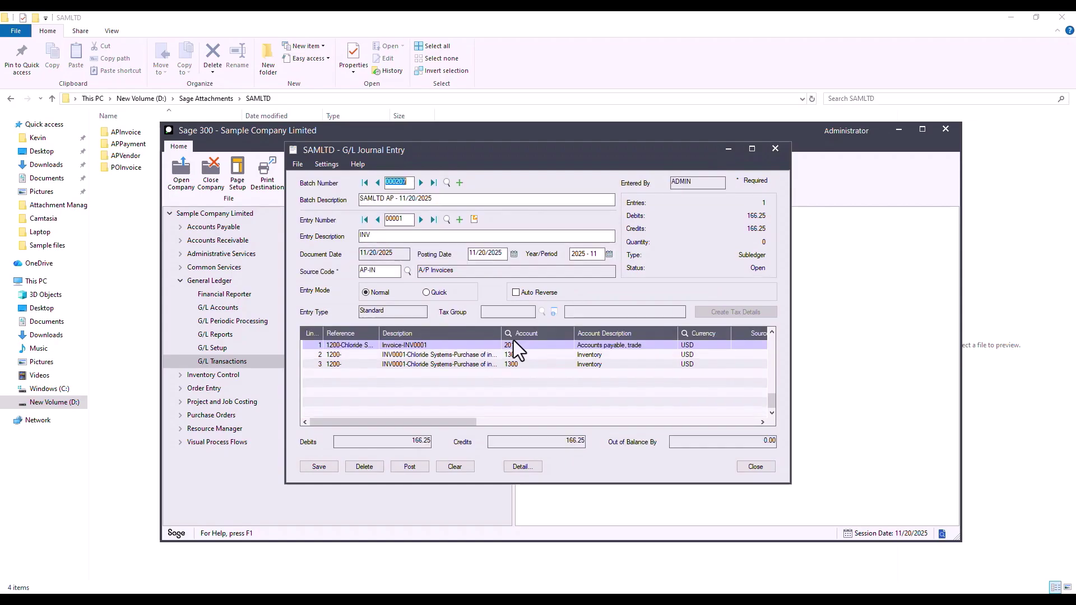
click(379, 270)
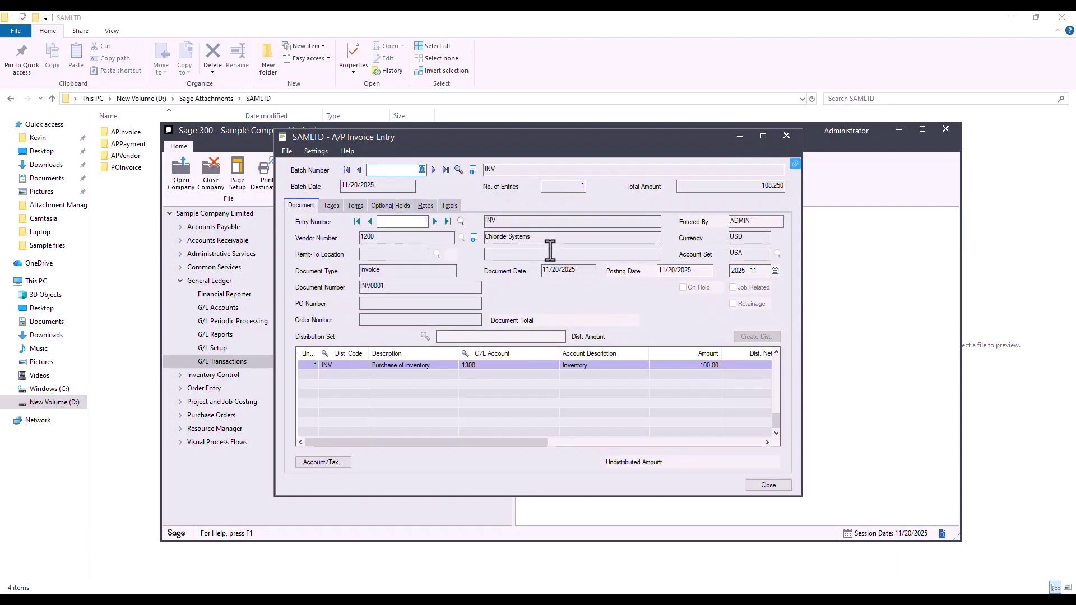
click(795, 164)
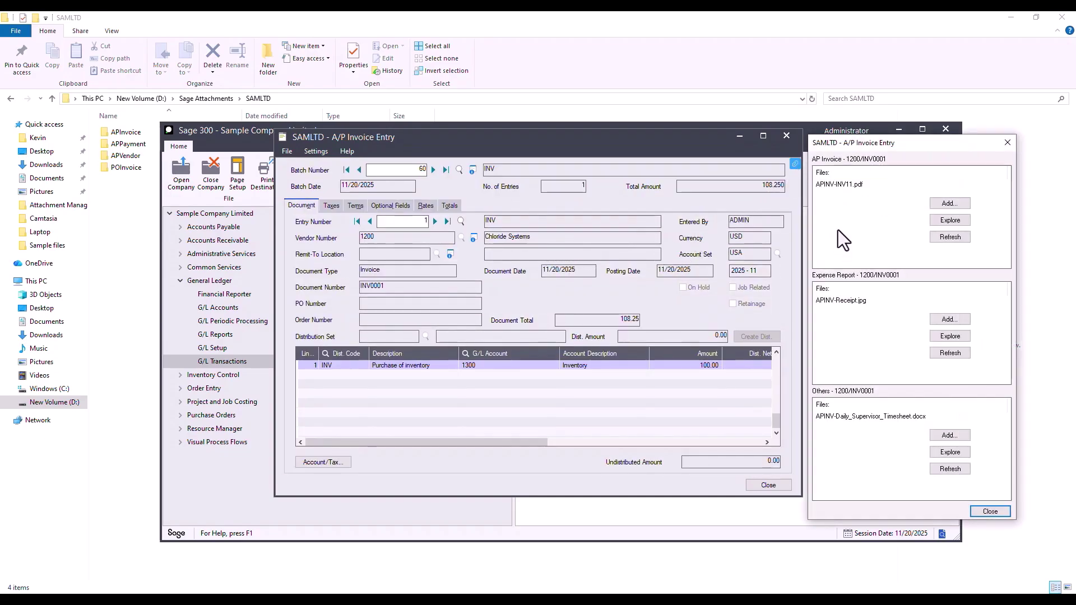
View APINV-INV11.pdf and APINV-Receipt.jpg from the drilled-down A/P invoice's attachment groups, closing each file
double_click(854, 184)
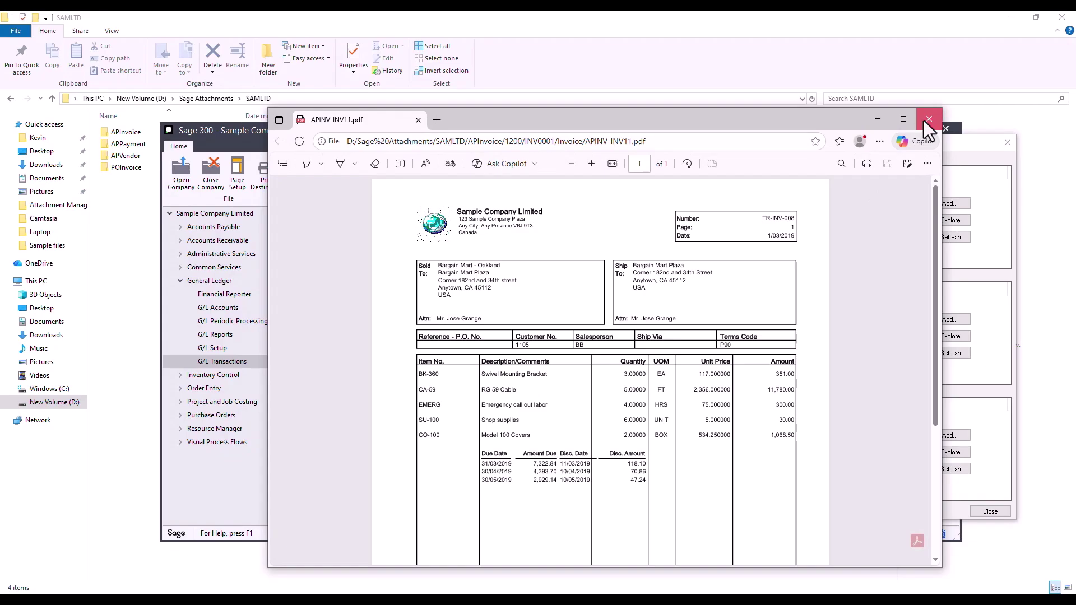
click(927, 119)
click(873, 335)
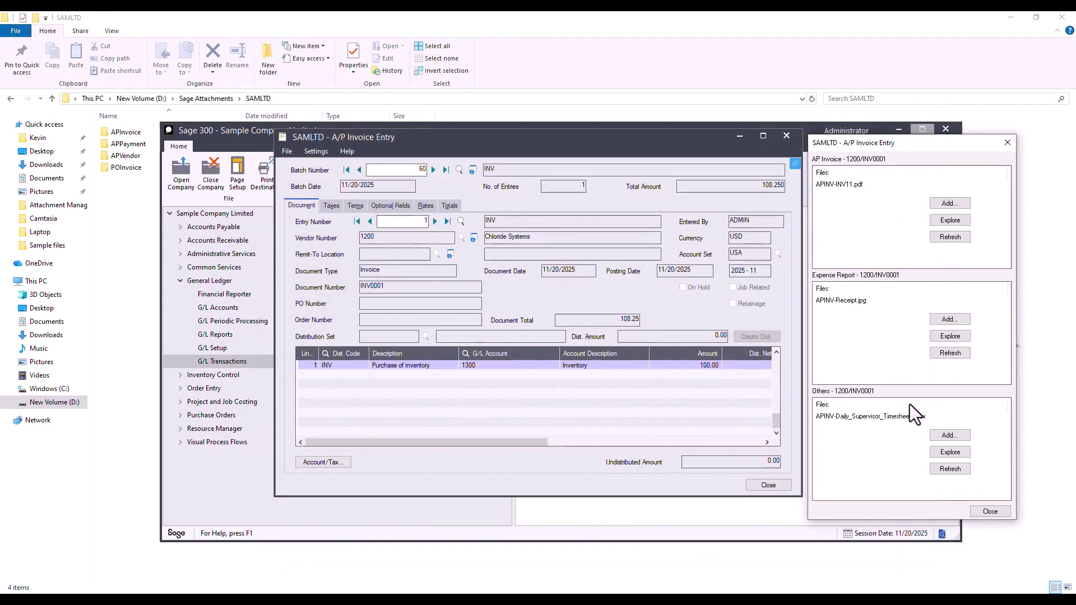
click(849, 300)
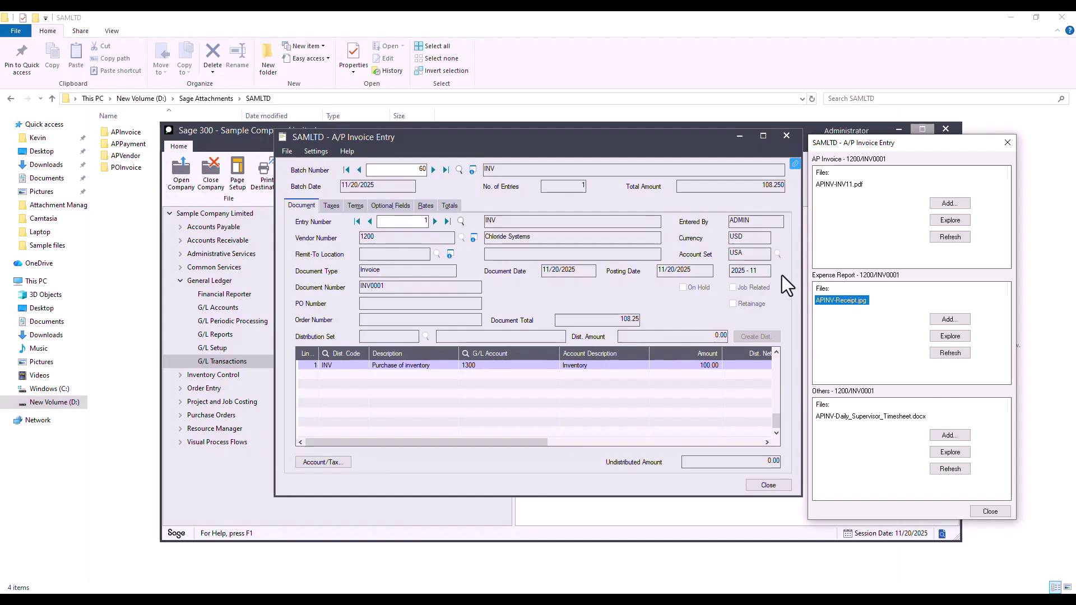
click(752, 277)
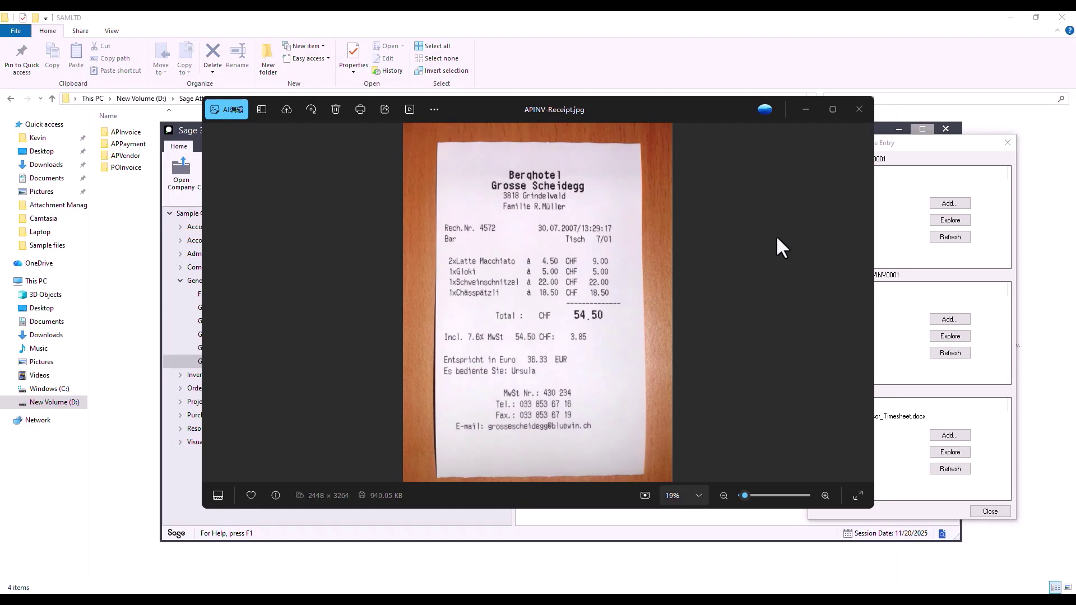
click(855, 117)
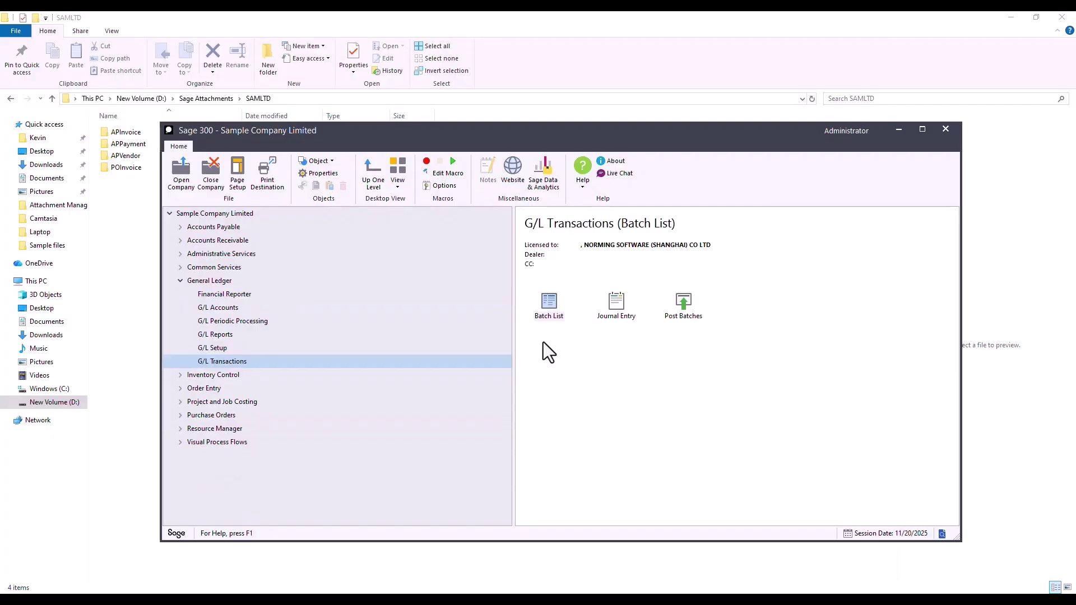
Open G/L batch 000208 from the Batch List and attach GLJE-General ledger reconciliation .xlsx to entry 00001's Adjustments or Miscellaneous Entries group
double_click(550, 312)
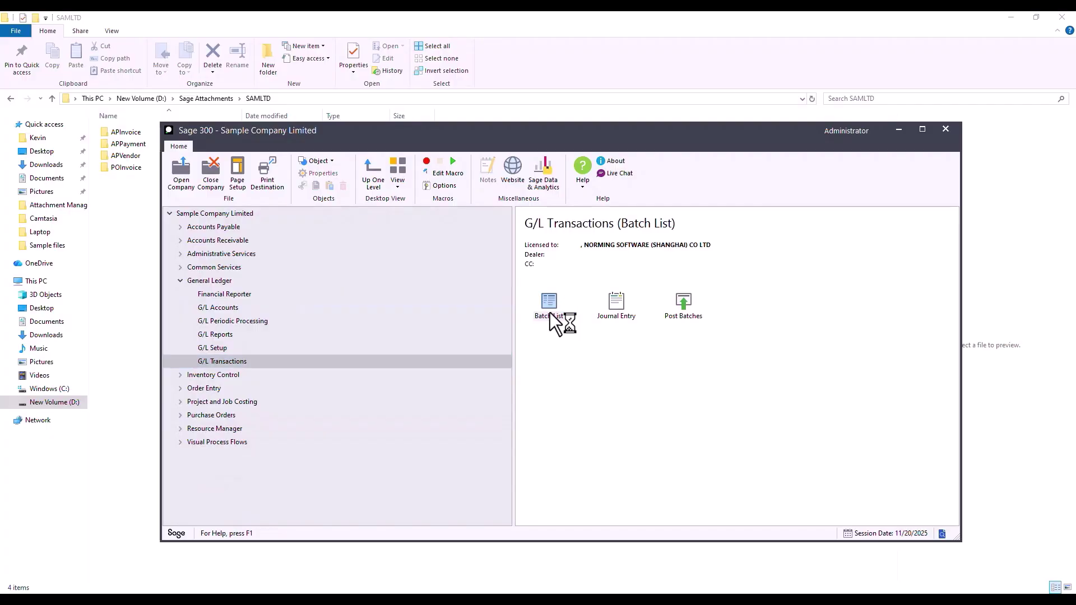
double_click(448, 377)
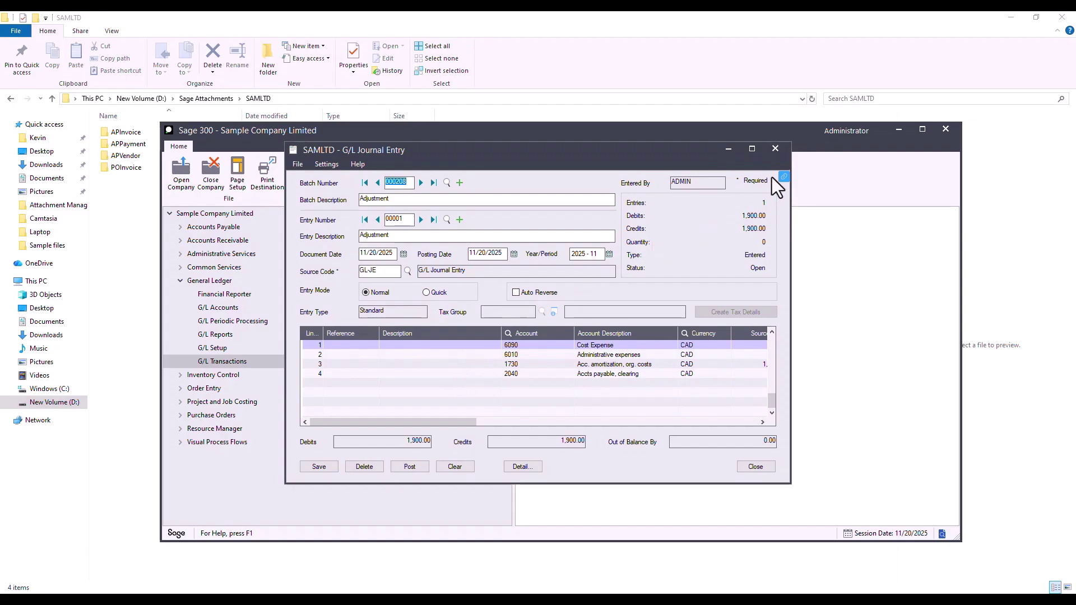
click(787, 177)
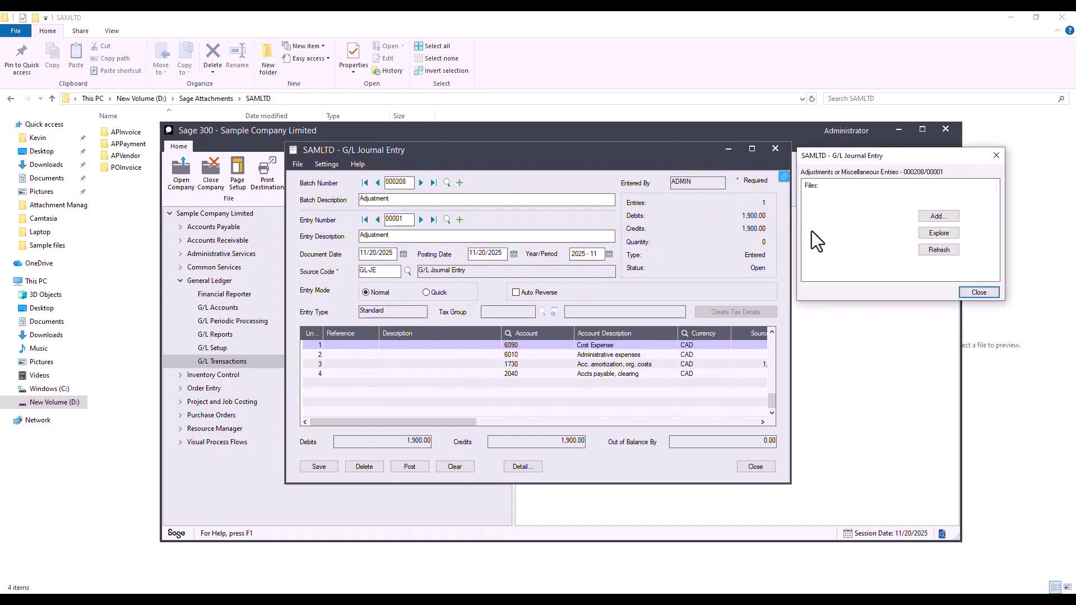
click(930, 216)
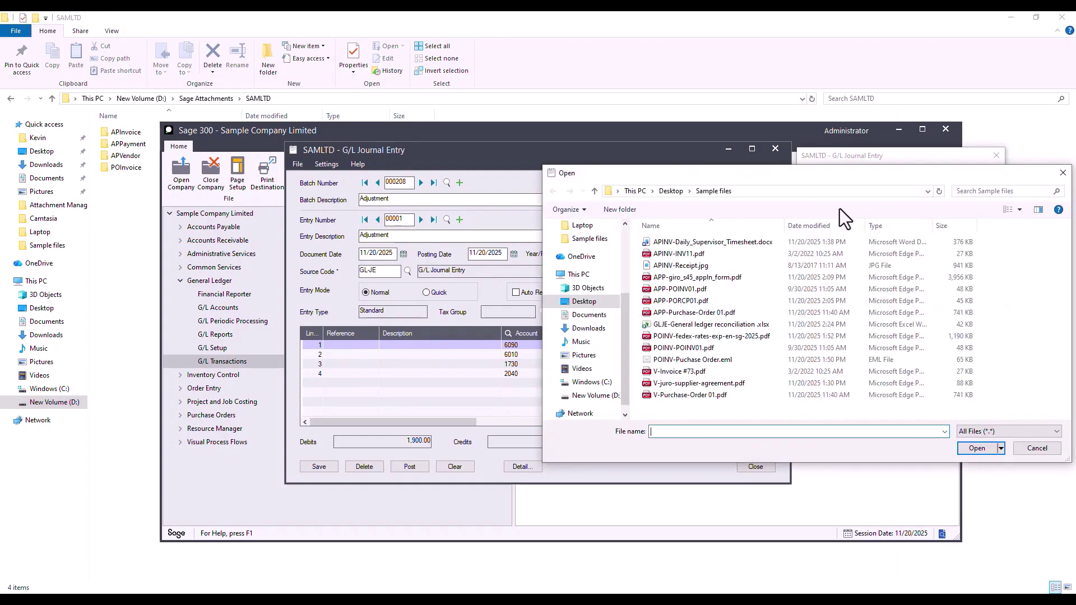
double_click(677, 326)
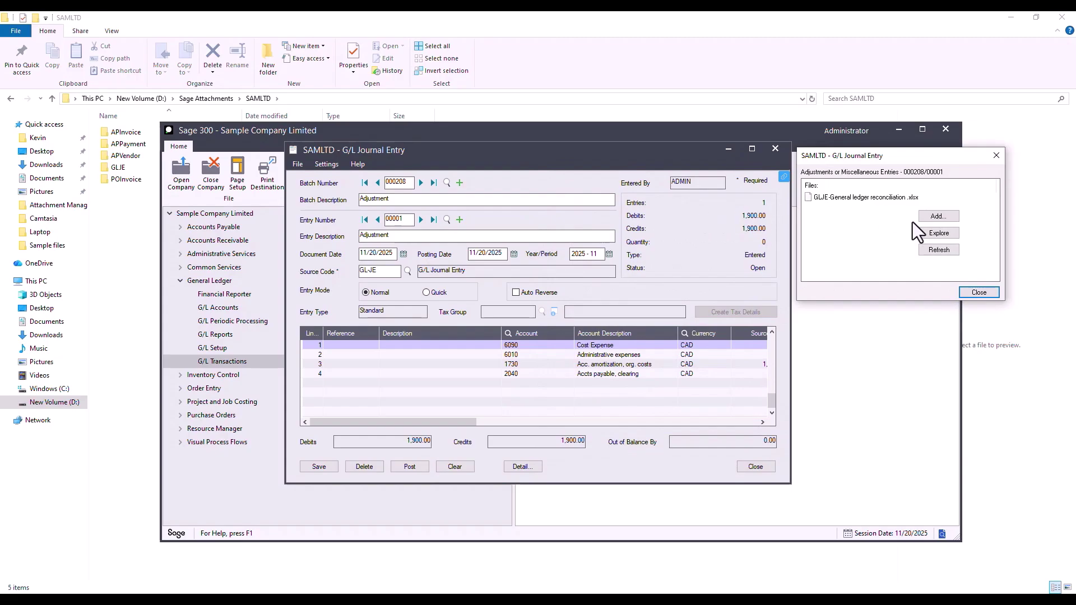
Check the storage folder of the G/L journal entry's attachment, then view the attached reconciliation workbook and close it
click(930, 233)
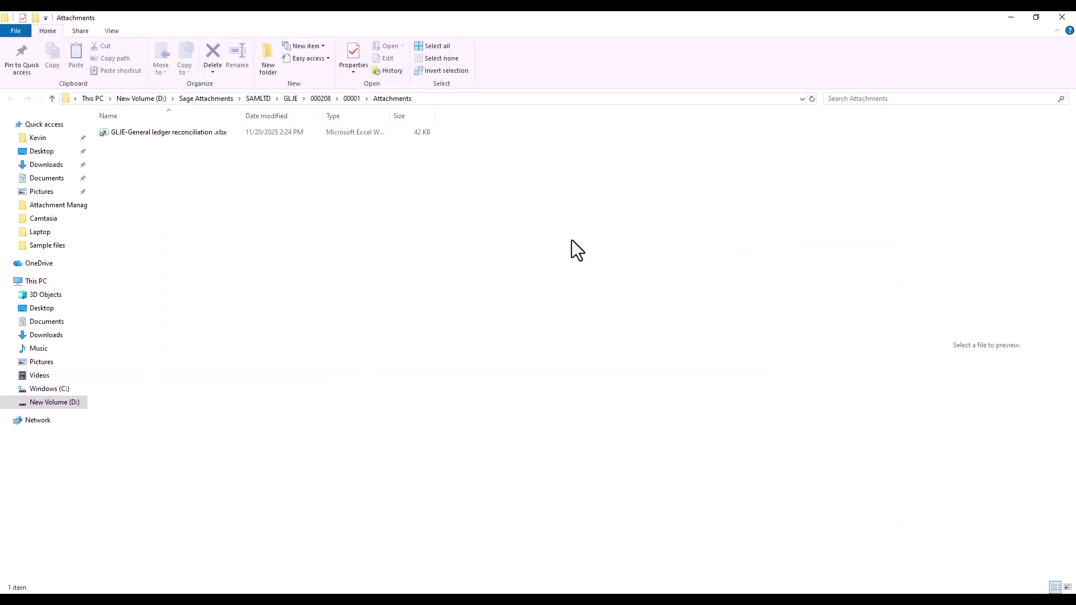
click(1062, 17)
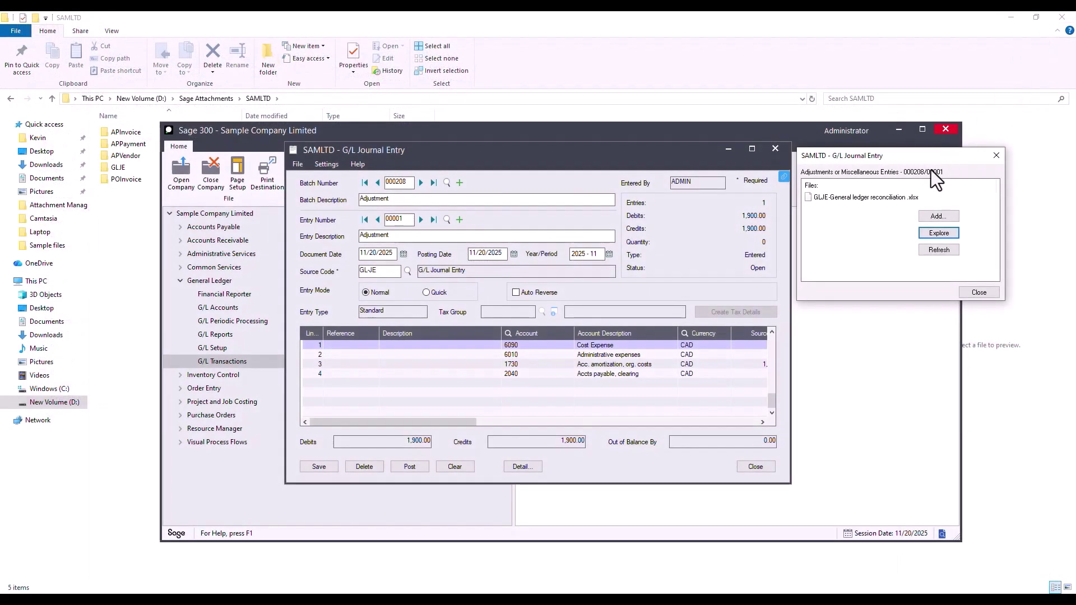
click(882, 199)
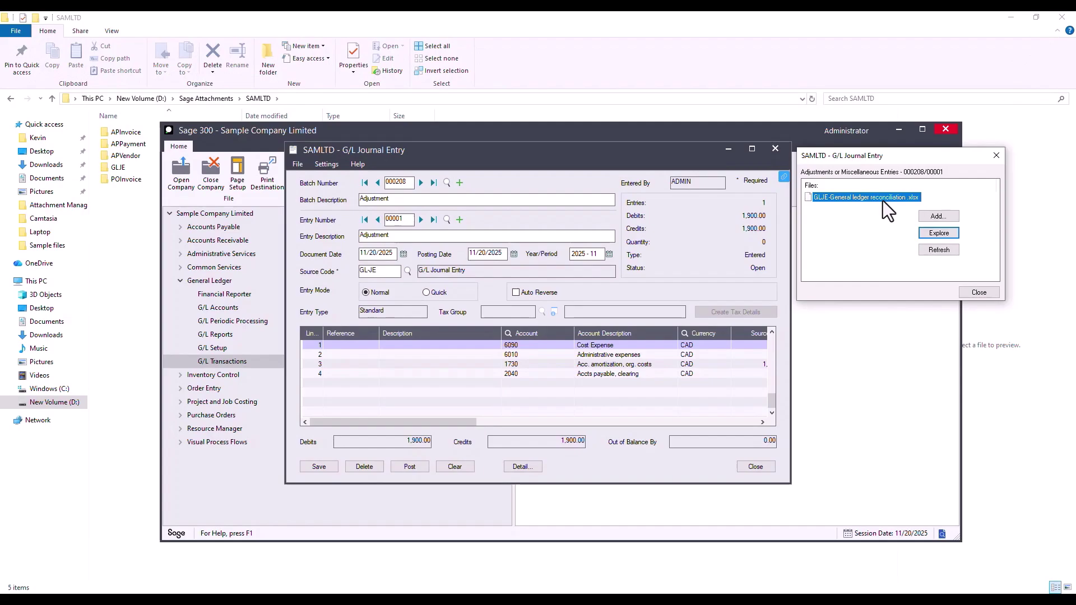
double_click(882, 199)
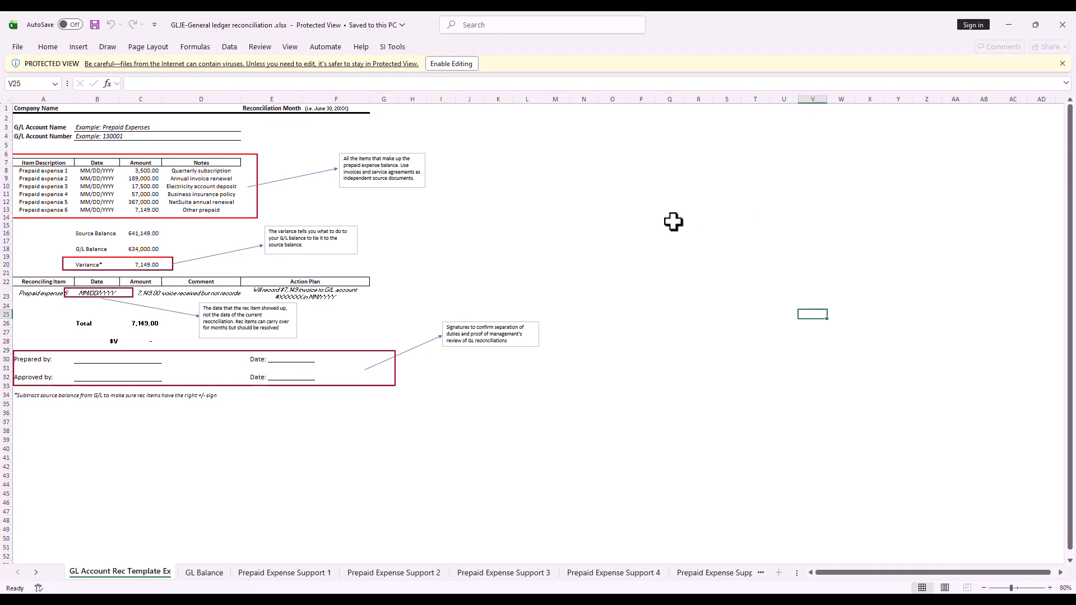
click(1065, 34)
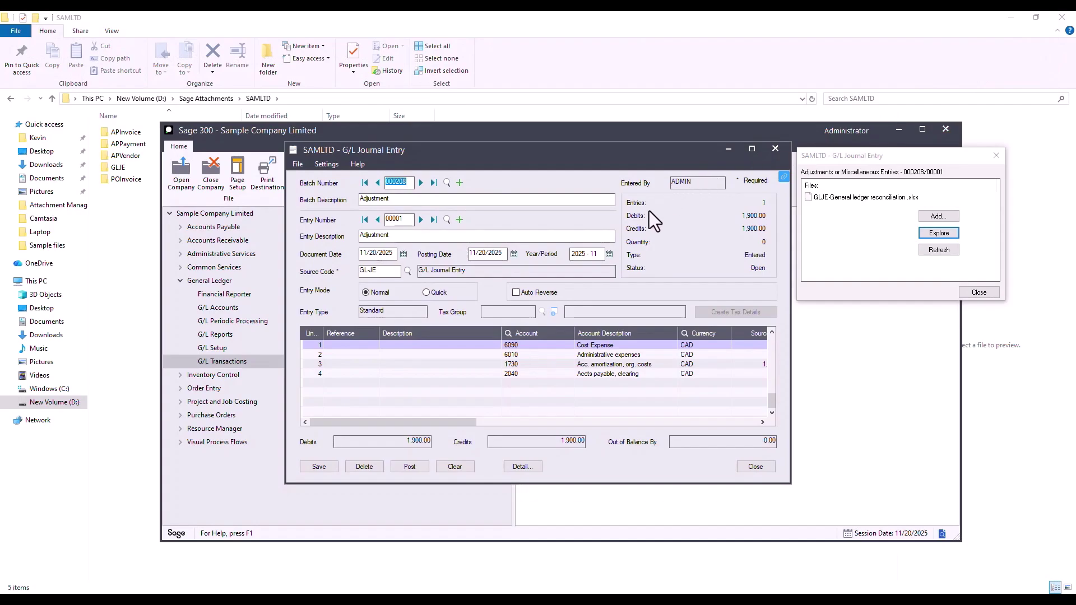